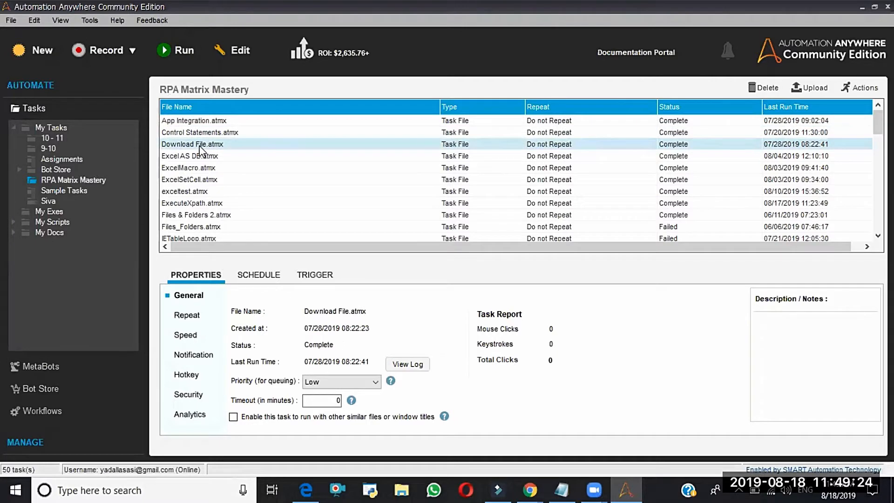
- Open the run log of the XMLGetSingleNode.atmx task and go to its most recent entry
{"action": "left_click", "coordinate": [200, 122]}
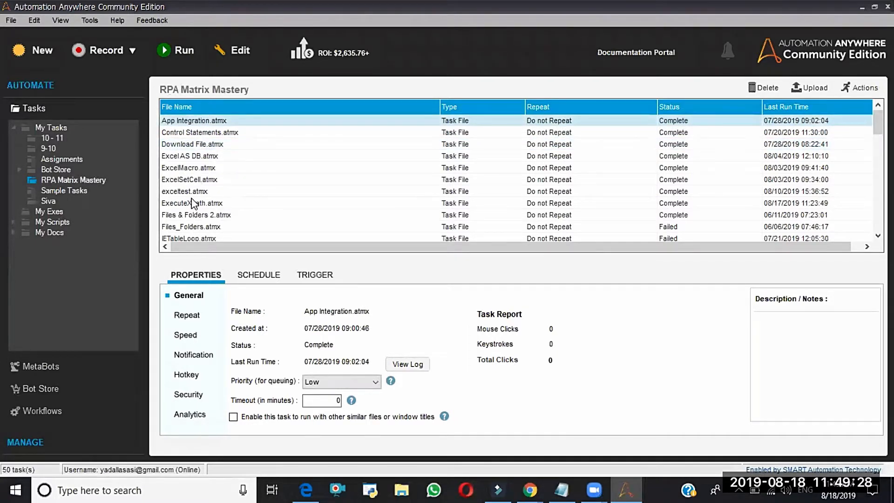
{"action": "scroll", "coordinate": [193, 201], "scroll_direction": "down", "scroll_amount": 1}
{"action": "scroll", "coordinate": [193, 201], "scroll_direction": "down", "scroll_amount": 10}
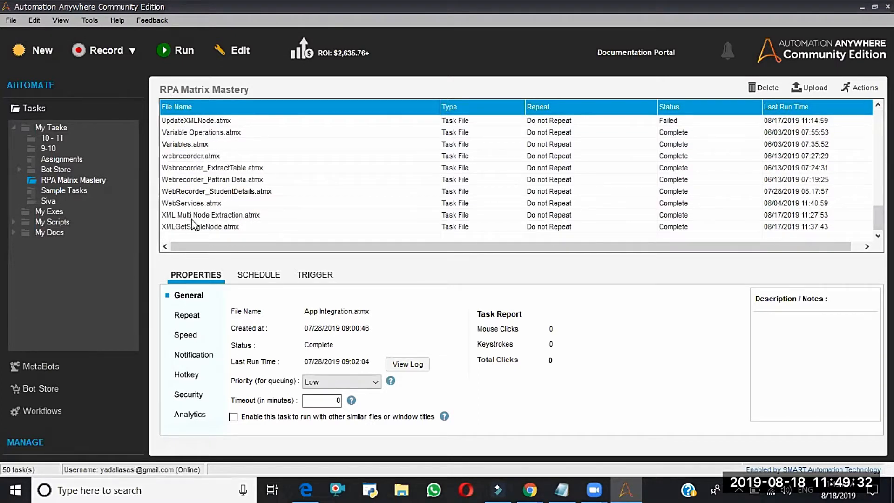
{"action": "left_click", "coordinate": [195, 227]}
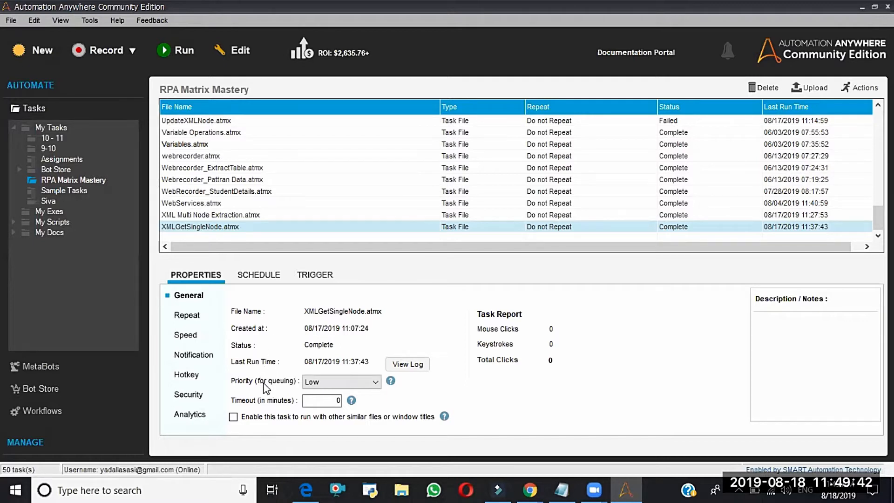
{"action": "left_click", "coordinate": [407, 365]}
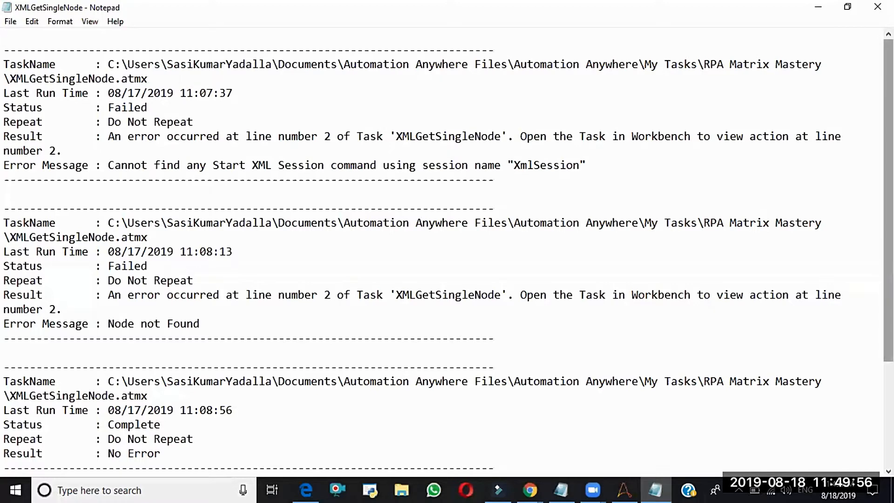
{"action": "scroll", "coordinate": [447, 252], "scroll_direction": "down", "scroll_amount": 4}
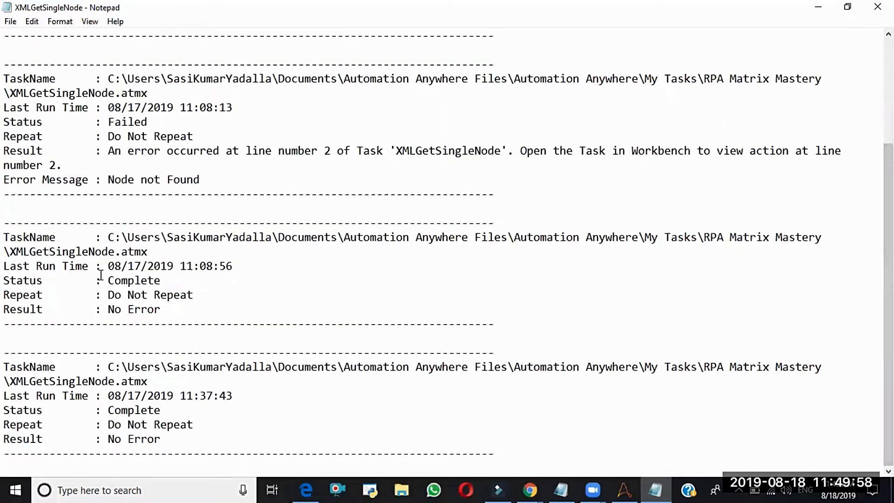
{"action": "key", "text": "alt+Tab"}
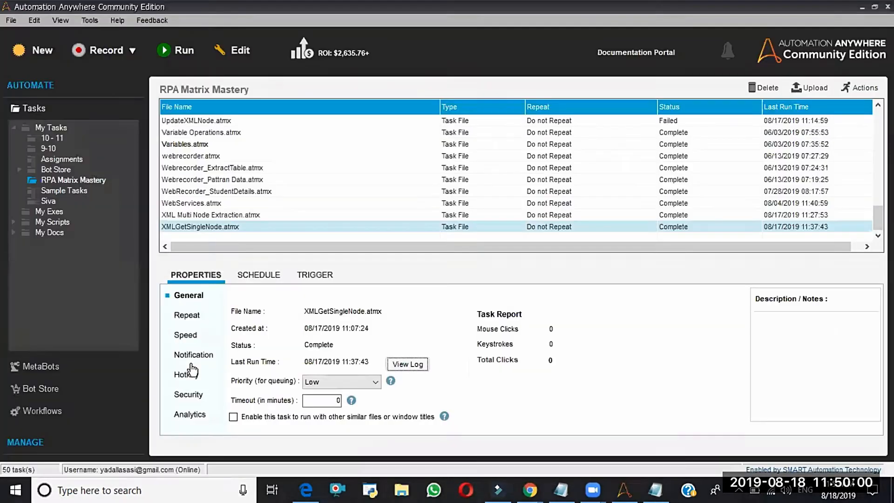
{"action": "key", "text": "alt+Tab"}
{"action": "key", "text": "alt+Tab"}
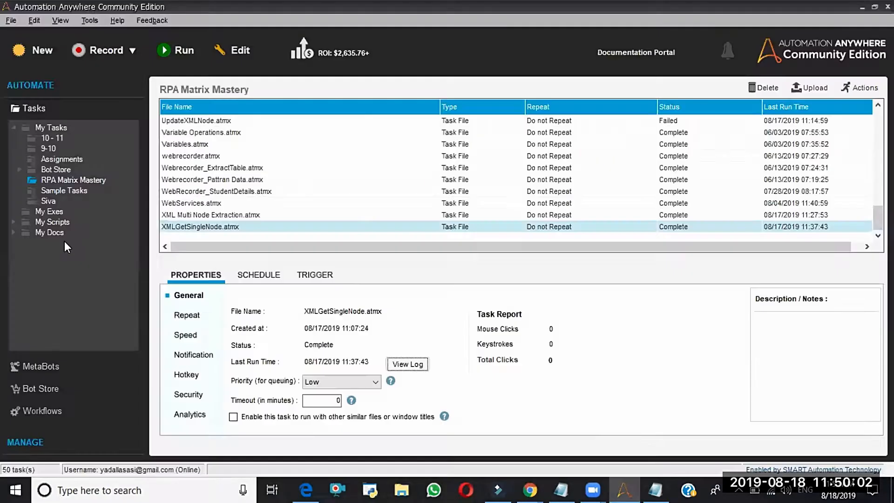
{"action": "key", "text": "alt+Tab"}
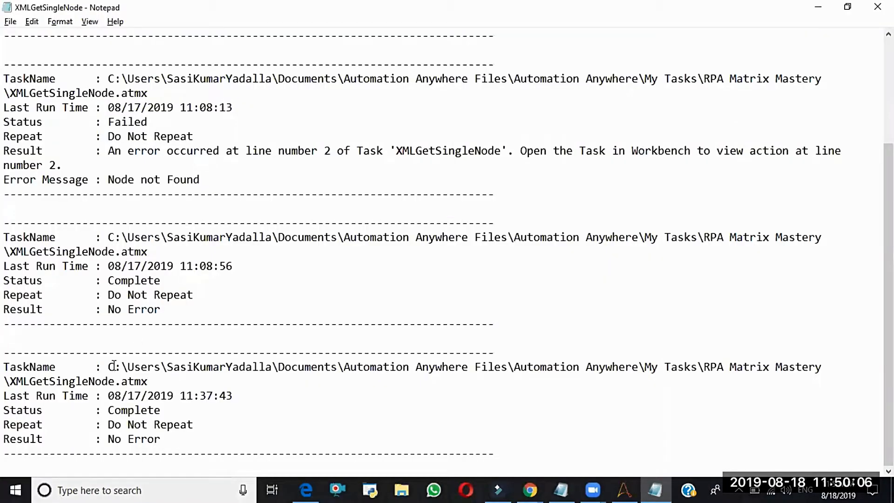
- Examine the task path, run time, status and result of the last log entry, and return to the task list
{"action": "left_click_drag", "start_coordinate": [108, 363], "coordinate": [188, 438]}
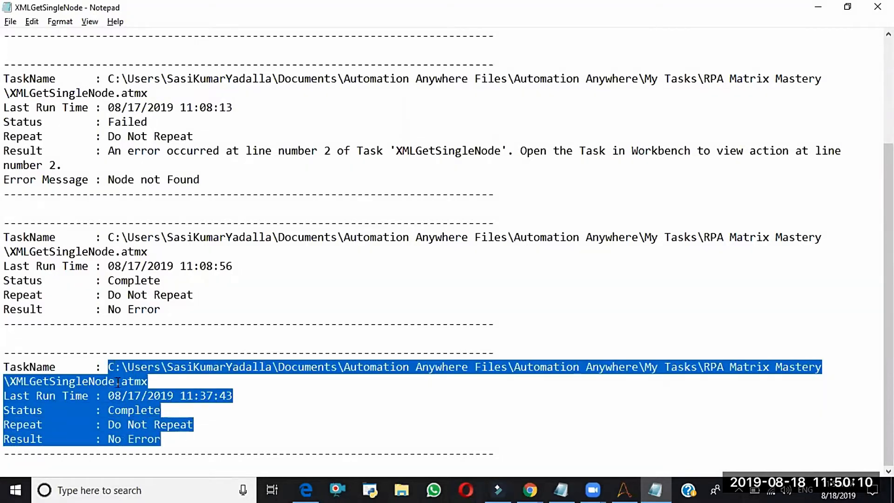
{"action": "left_click", "coordinate": [169, 377]}
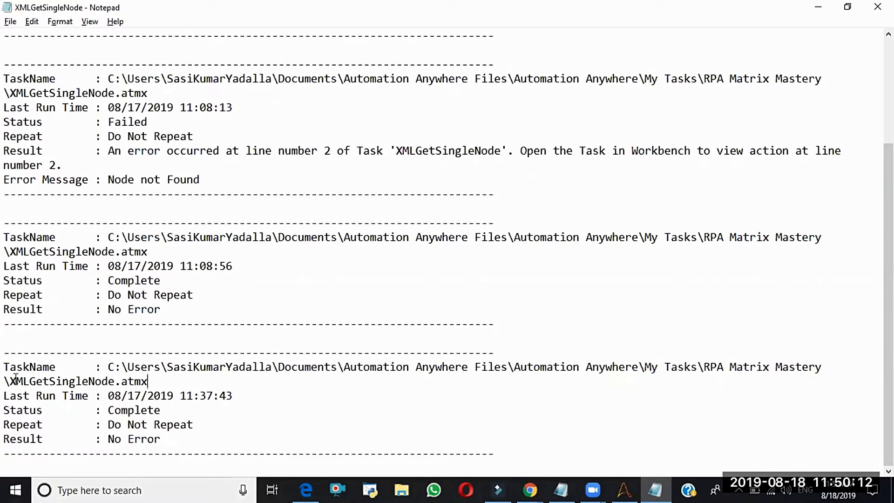
{"action": "left_click_drag", "start_coordinate": [108, 366], "coordinate": [175, 387]}
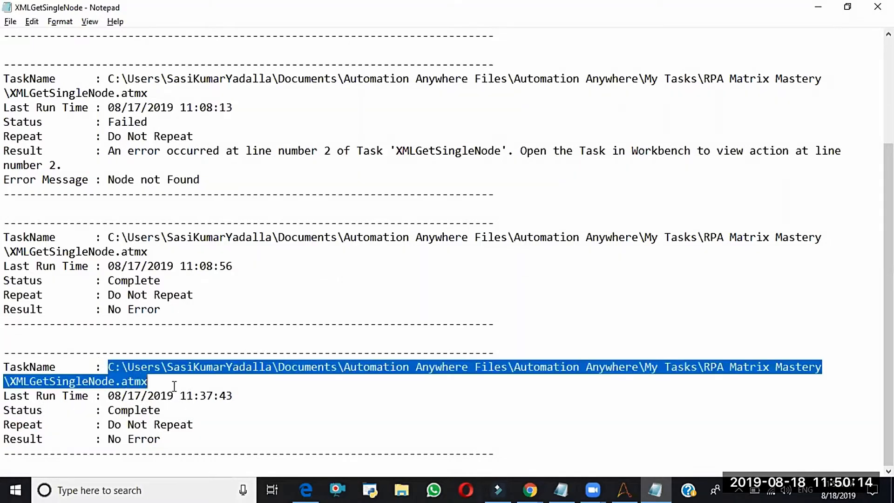
{"action": "left_click_drag", "start_coordinate": [107, 396], "coordinate": [163, 410]}
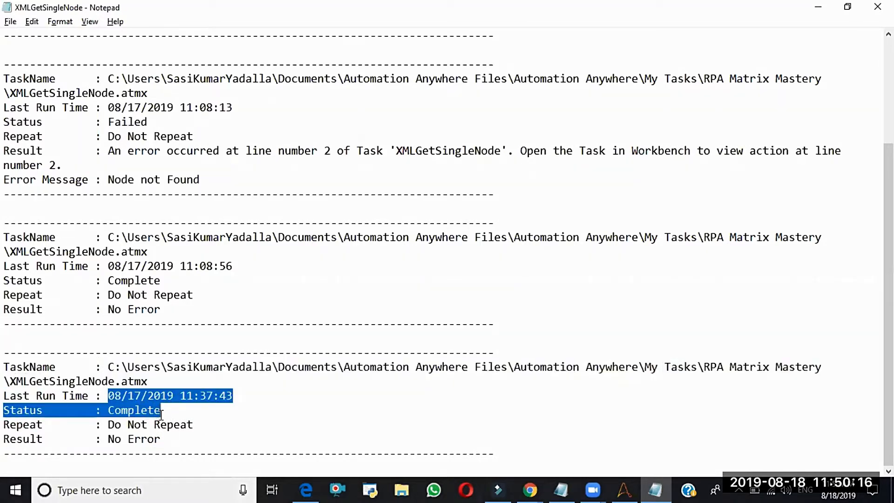
{"action": "left_click", "coordinate": [169, 444]}
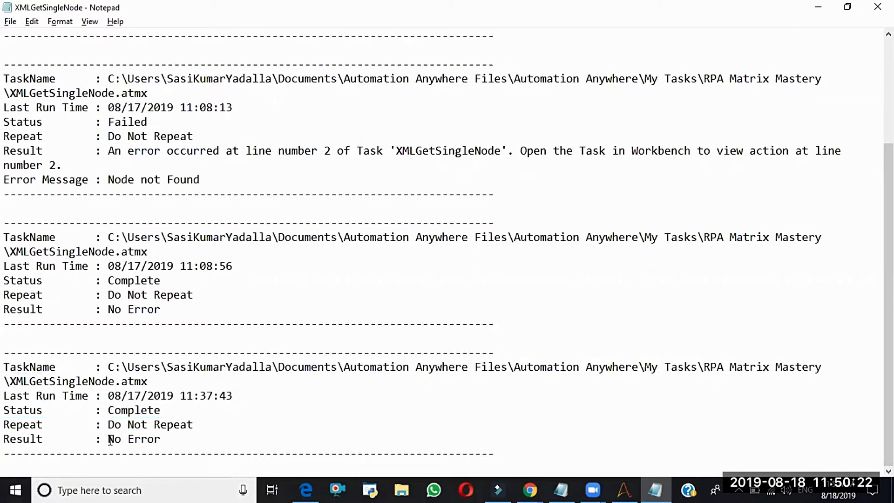
{"action": "key", "text": "alt+Tab"}
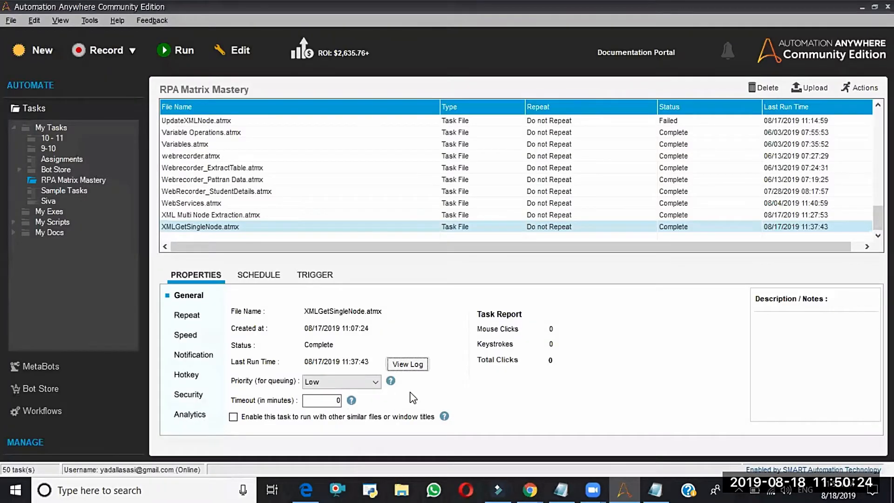
- Open the run log of the UpdateXMLNode.atmx task, highlight its error message, and return to the task list
{"action": "left_click", "coordinate": [271, 120]}
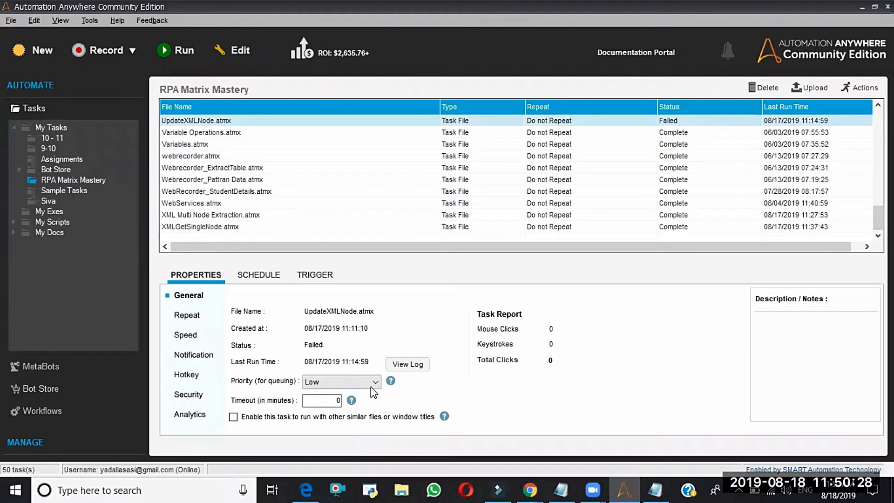
{"action": "left_click", "coordinate": [408, 364]}
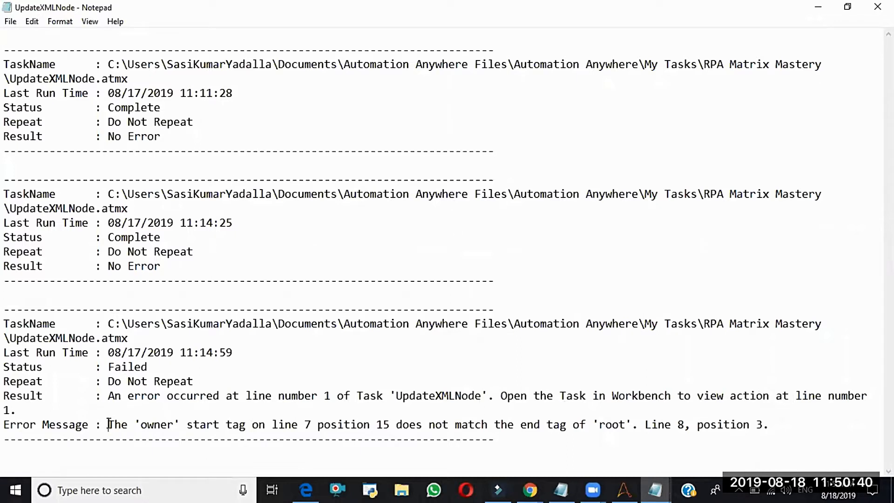
{"action": "left_click_drag", "start_coordinate": [109, 424], "coordinate": [799, 428]}
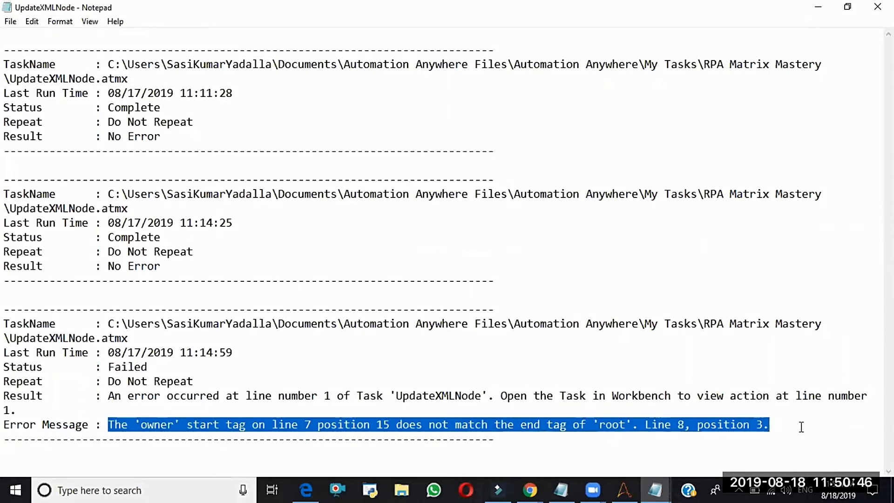
{"action": "key", "text": "alt+Tab"}
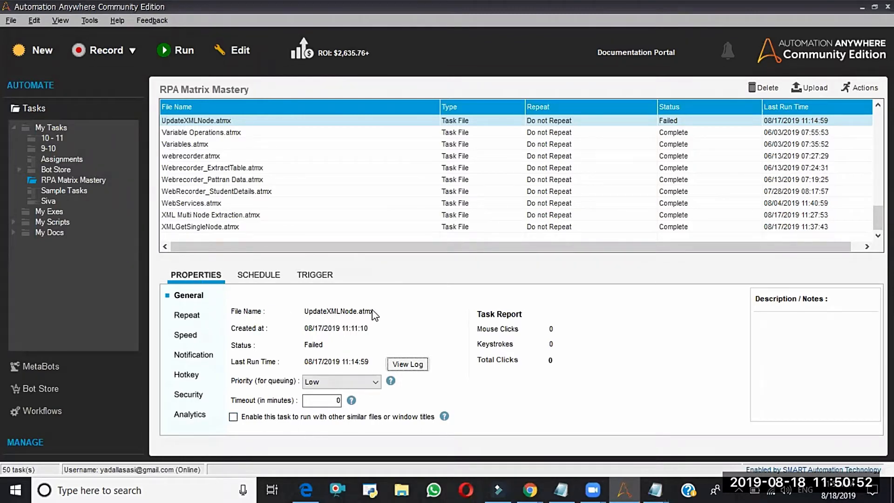
- Review the queuing priority choices for the UpdateXMLNode.atmx task without choosing a different one
{"action": "left_click", "coordinate": [373, 385]}
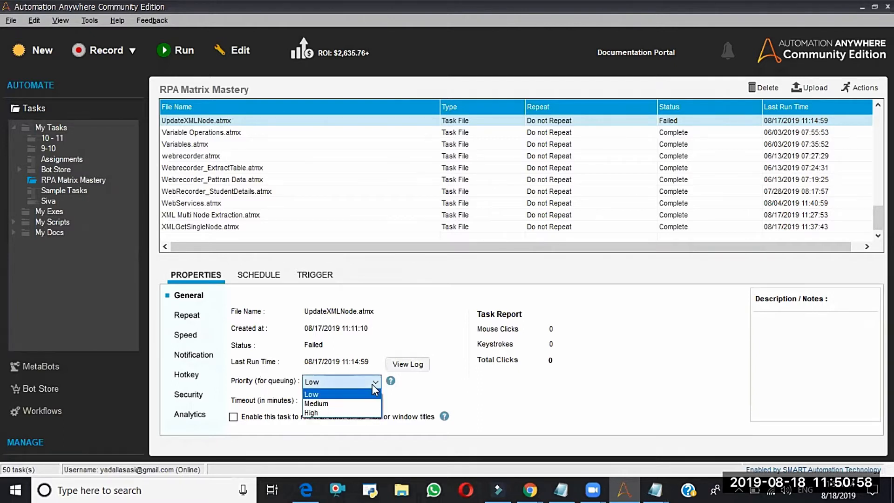
{"action": "left_click", "coordinate": [372, 384]}
{"action": "left_click", "coordinate": [373, 384]}
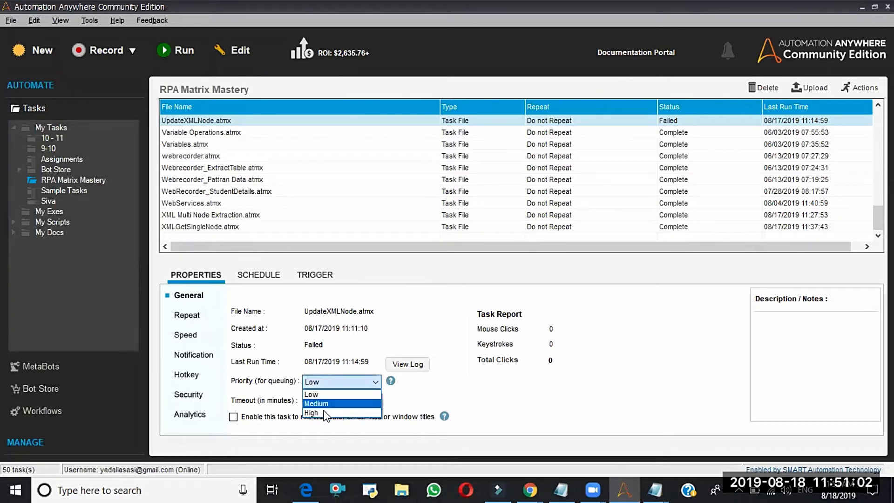
{"action": "left_click", "coordinate": [371, 385]}
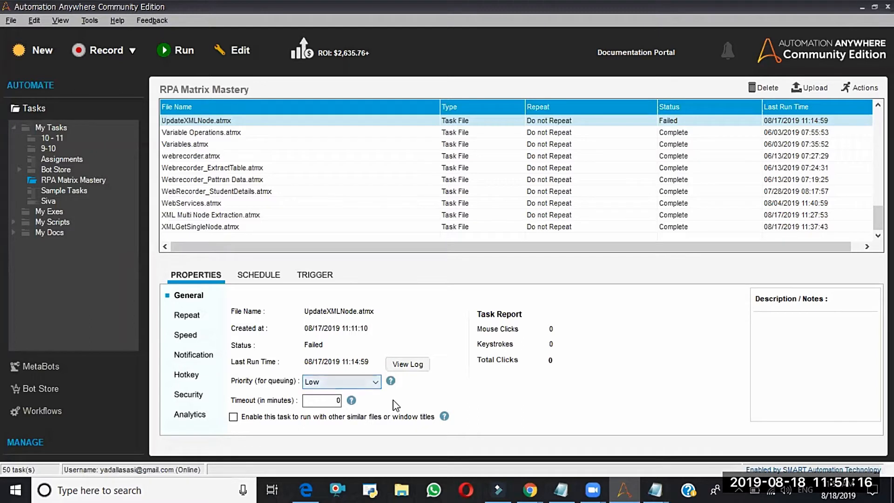
- Examine the task's repeat modes: a number of times, until stopped, and for a duration; cancel the request for a repeat time
{"action": "left_click", "coordinate": [186, 317]}
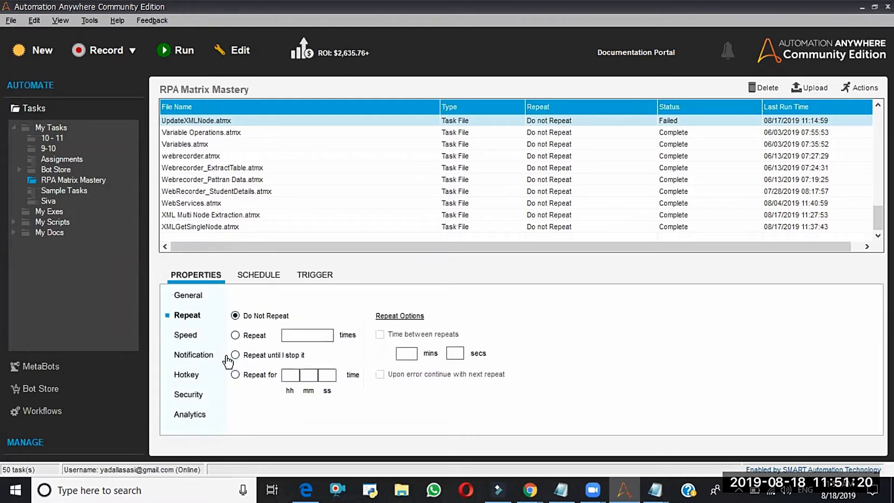
{"action": "left_click", "coordinate": [236, 335]}
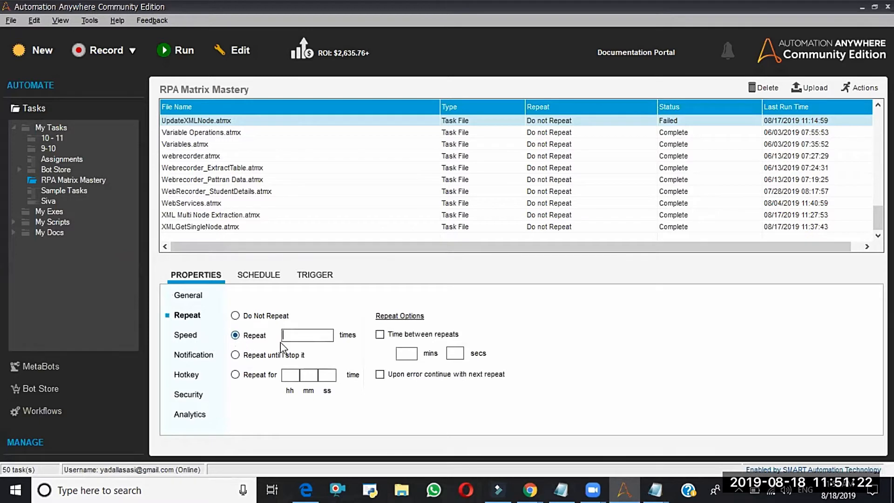
{"action": "left_click", "coordinate": [236, 356]}
{"action": "left_click", "coordinate": [234, 375]}
{"action": "left_click", "coordinate": [185, 334]}
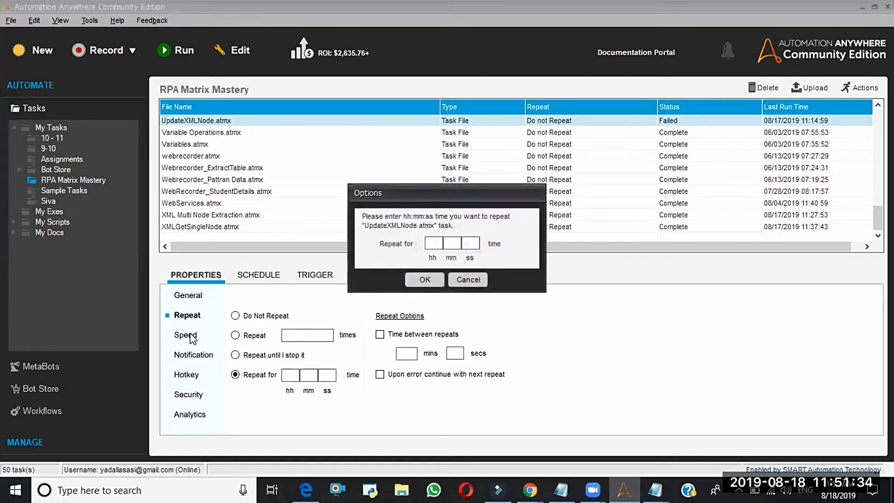
{"action": "left_click", "coordinate": [461, 278]}
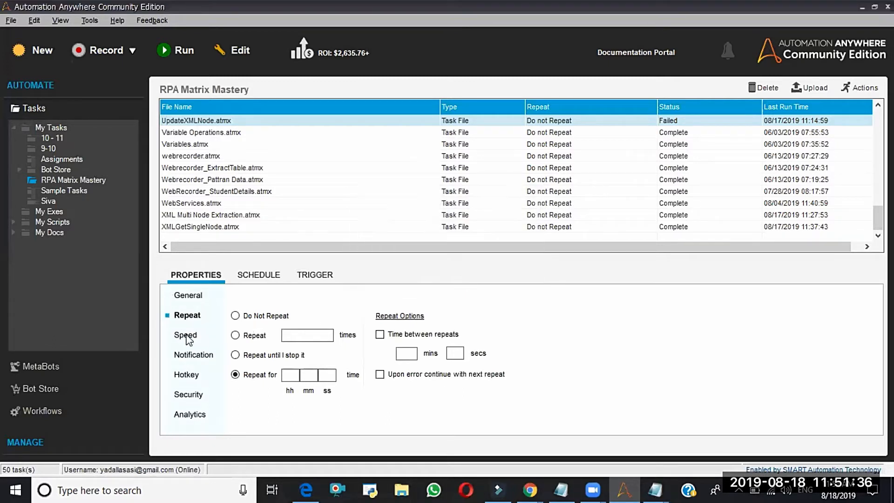
- Review the task's replay speed options and enable the email notification for when the task finishes
{"action": "left_click", "coordinate": [186, 336]}
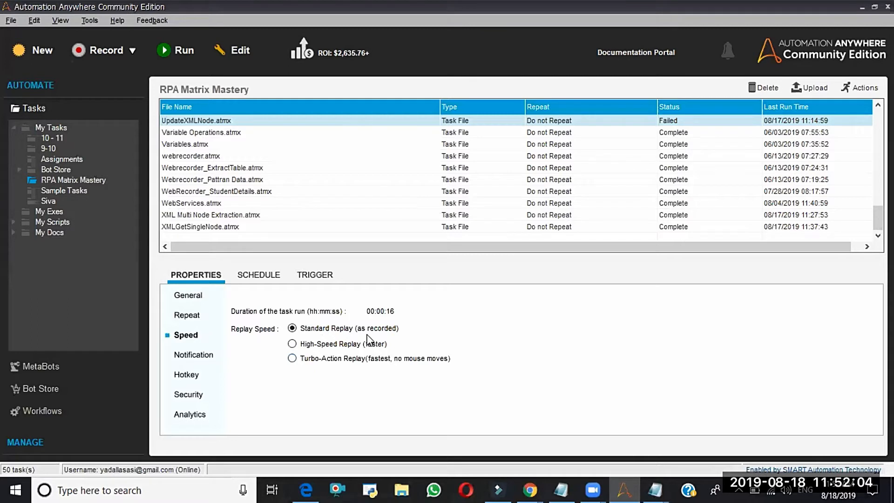
{"action": "left_click", "coordinate": [195, 356]}
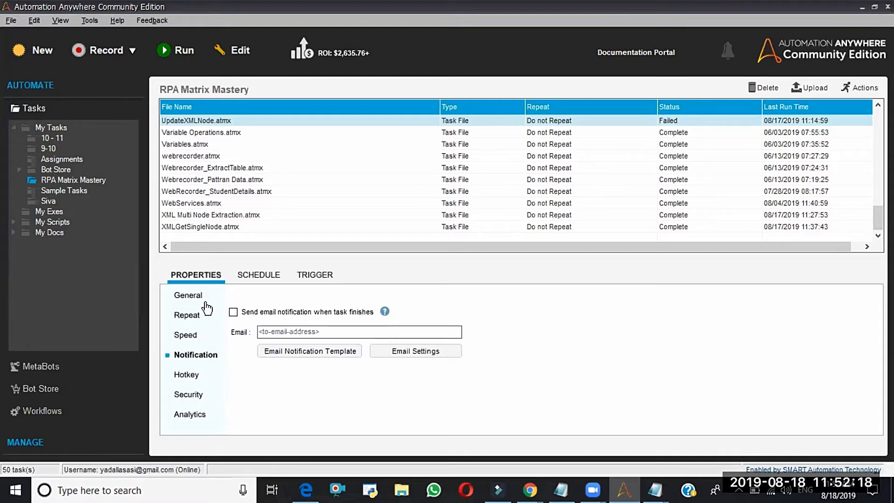
{"action": "left_click", "coordinate": [234, 312]}
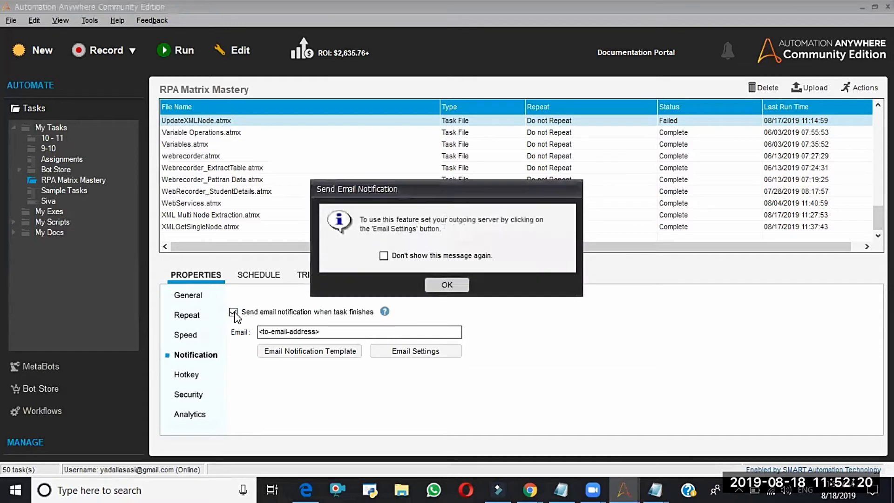
{"action": "left_click", "coordinate": [447, 288]}
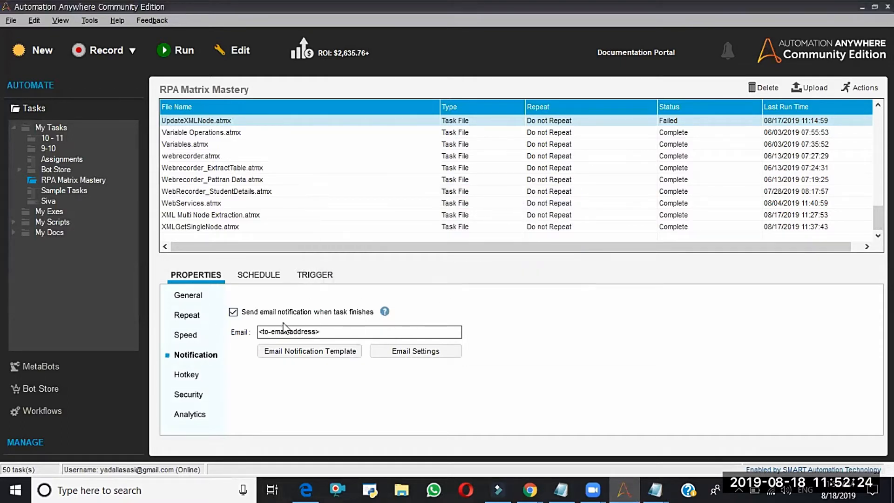
- Try F6 in the hotkey choices for the UpdateXMLNode.atmx task and dismiss the selection without applying it
{"action": "left_click", "coordinate": [190, 378]}
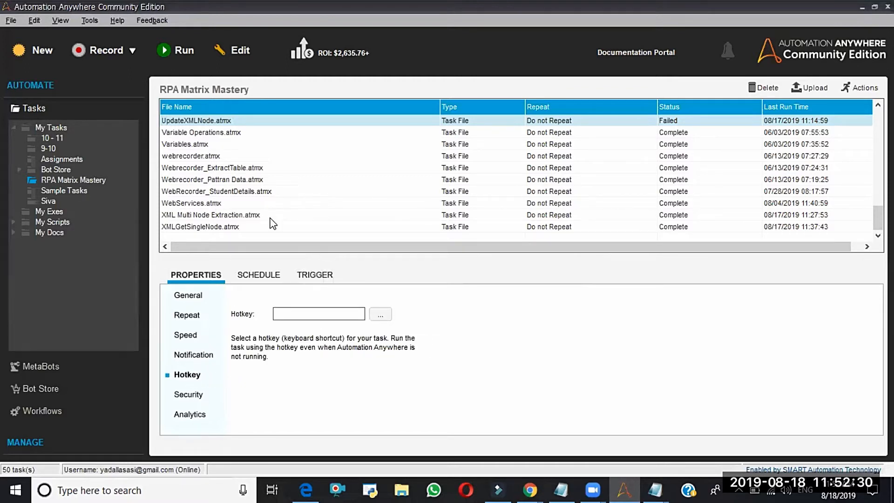
{"action": "left_click", "coordinate": [381, 315]}
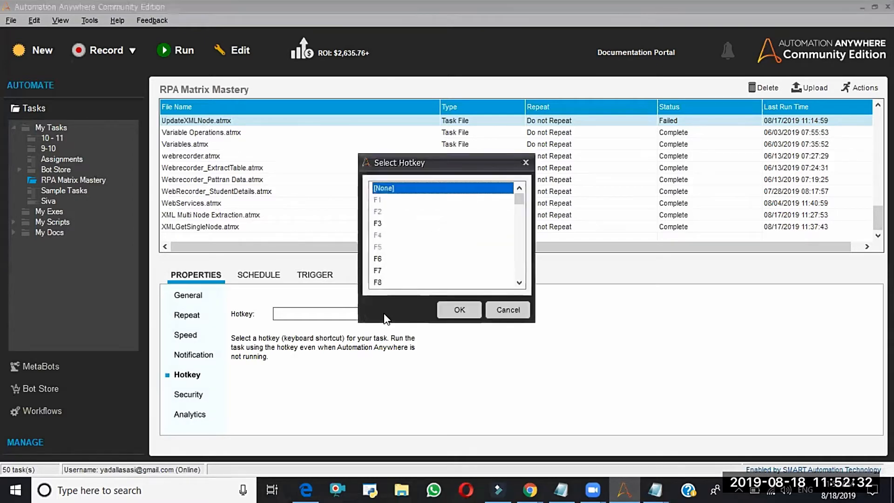
{"action": "left_click", "coordinate": [379, 259]}
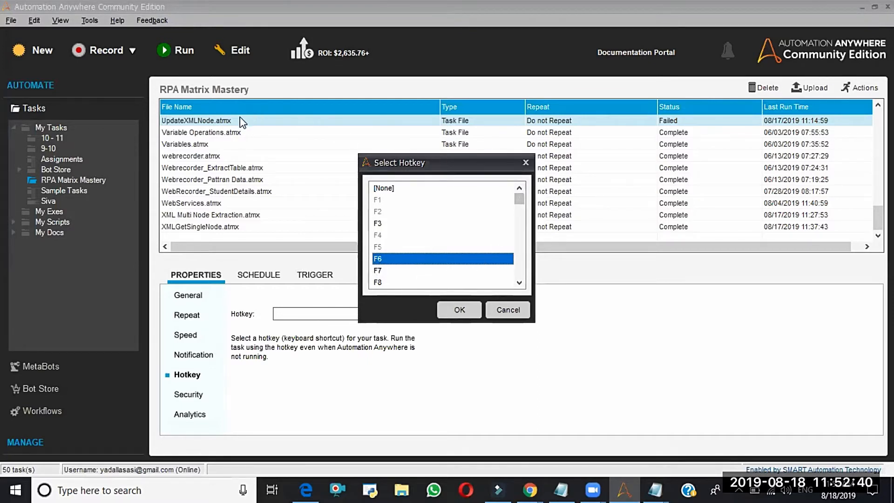
{"action": "left_click", "coordinate": [526, 162]}
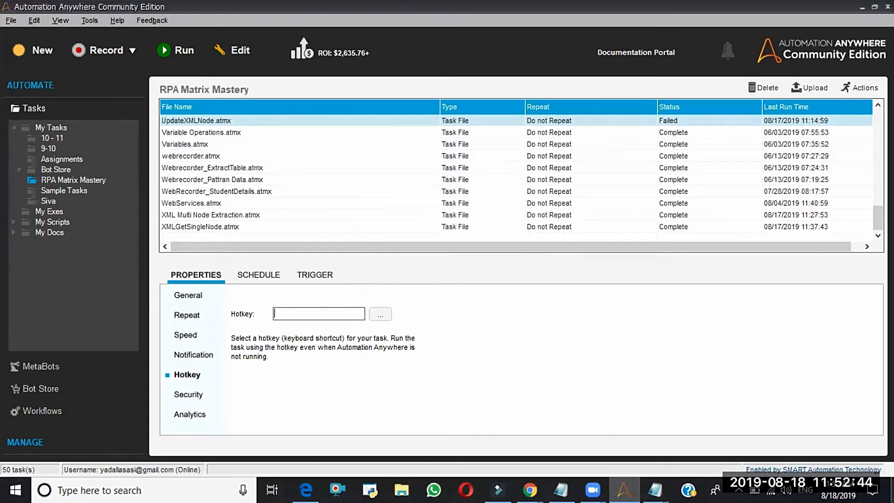
{"action": "key", "text": "super+d"}
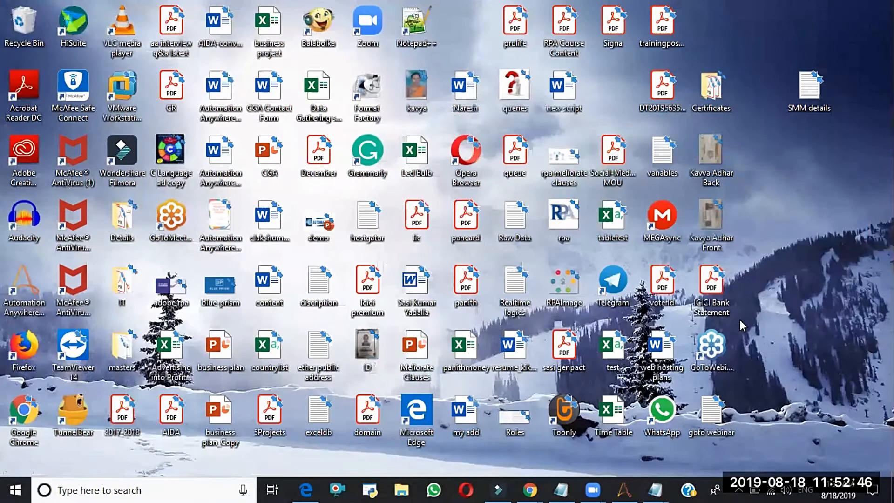
{"action": "left_click", "coordinate": [626, 489]}
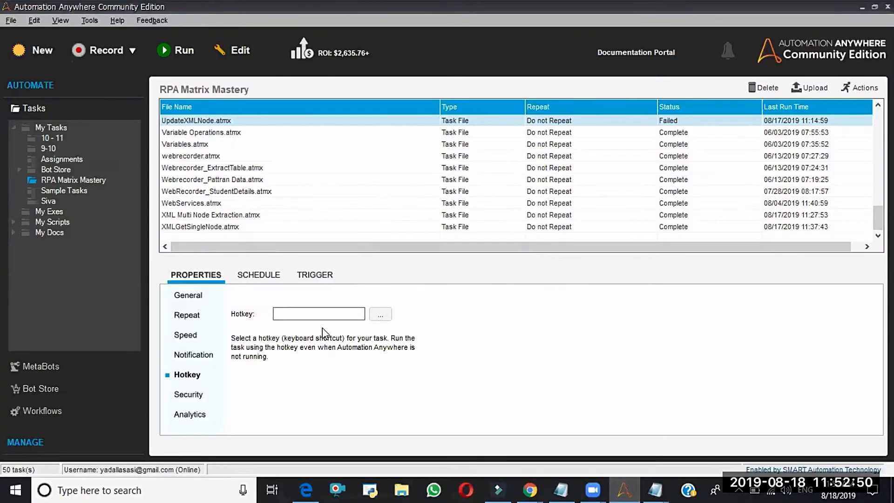
- Toggle the mouse and keyboard lock on and off in the task's security settings, and enable analytics for the task
{"action": "left_click", "coordinate": [189, 396]}
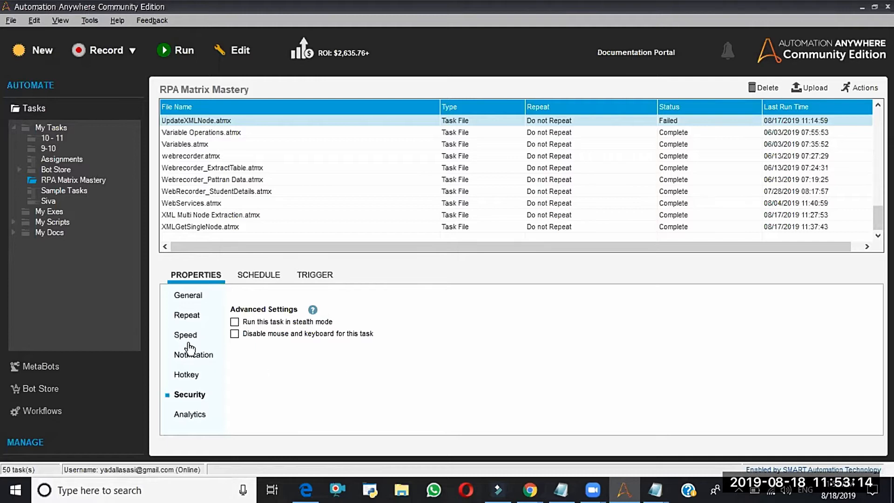
{"action": "left_click", "coordinate": [235, 334]}
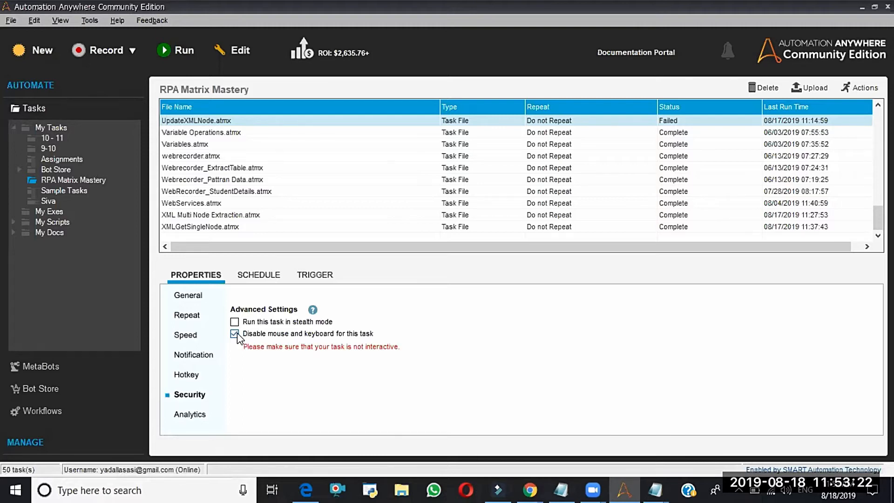
{"action": "left_click", "coordinate": [235, 334]}
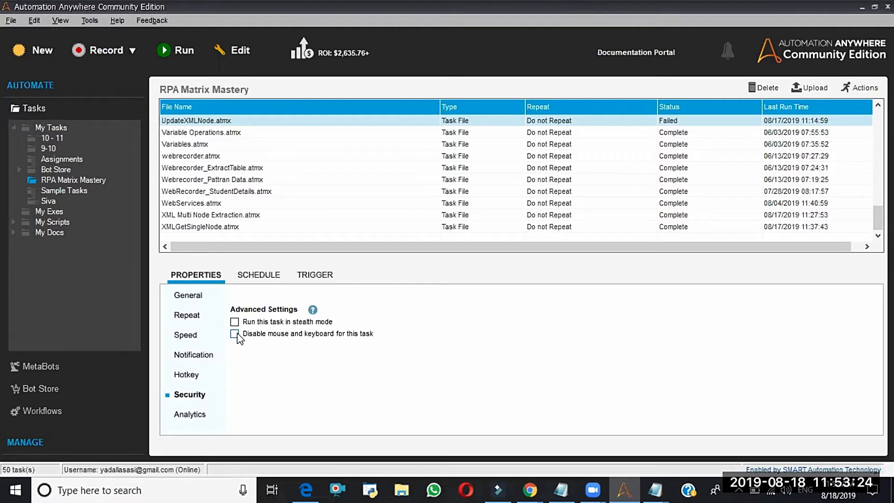
{"action": "left_click", "coordinate": [188, 419]}
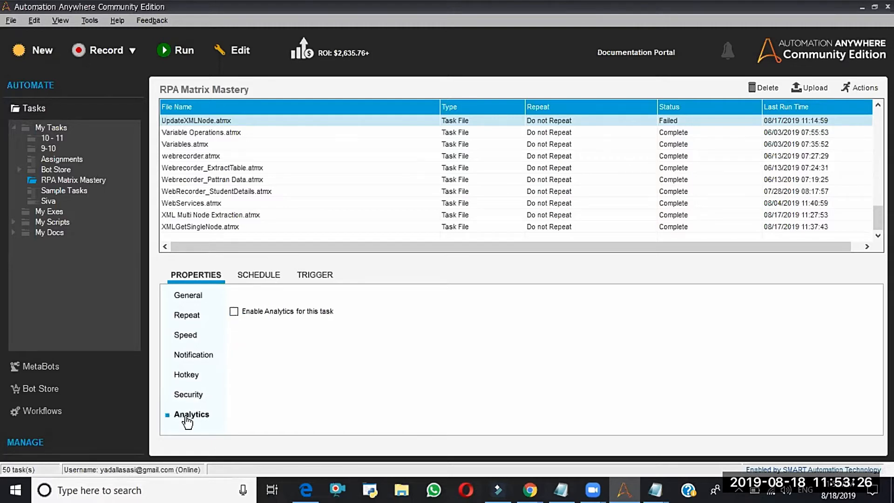
{"action": "left_click", "coordinate": [234, 311]}
- Choose One Time Only as the launch schedule for the UpdateXMLNode.atmx task
{"action": "left_click", "coordinate": [266, 278]}
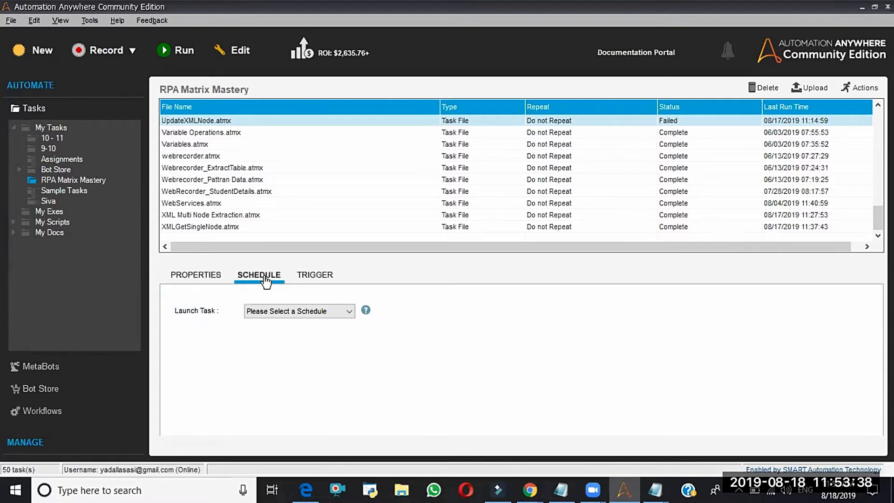
{"action": "left_click", "coordinate": [312, 314]}
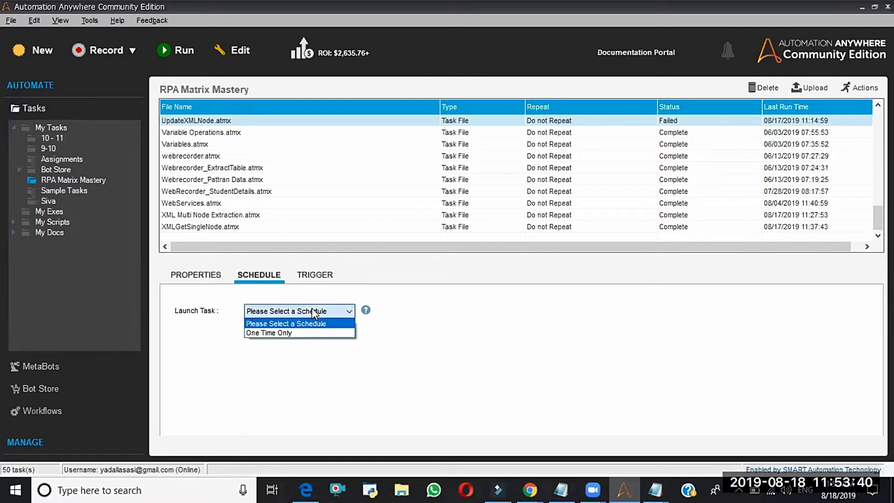
{"action": "left_click", "coordinate": [292, 334]}
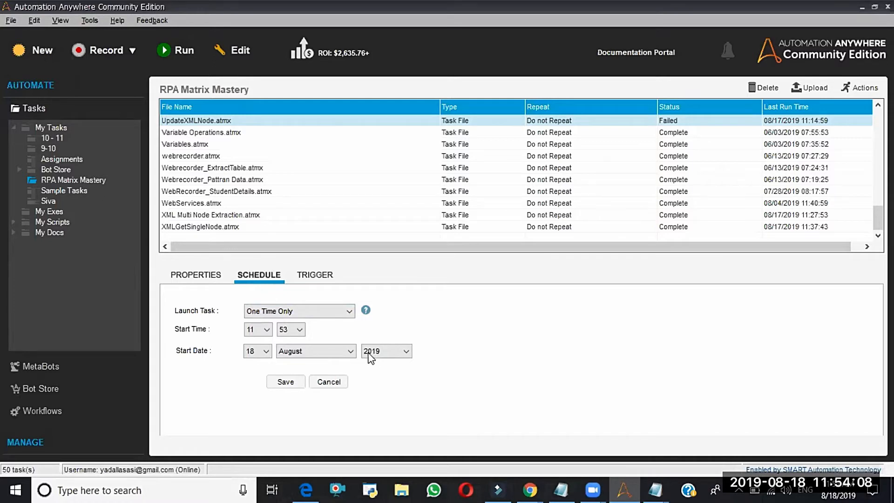
- Choose a File trigger for the task and point it to 1st program.atmx in the My Tasks folder
{"action": "left_click", "coordinate": [313, 277]}
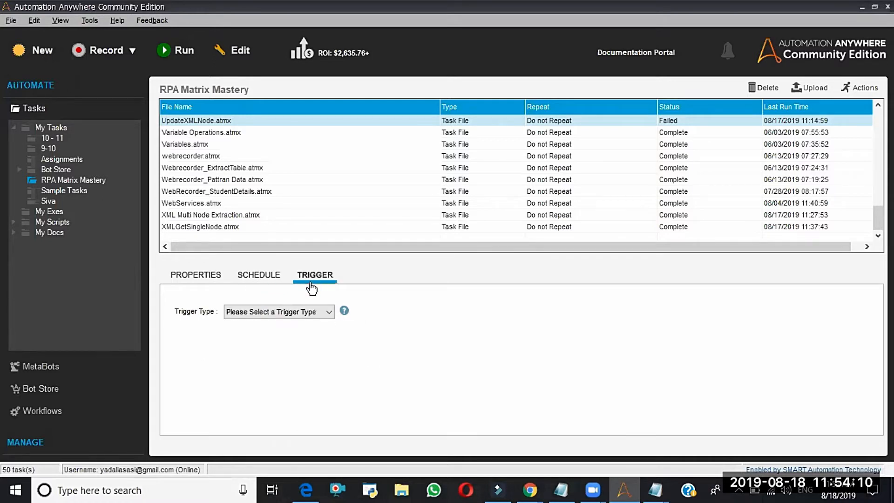
{"action": "left_click", "coordinate": [307, 311]}
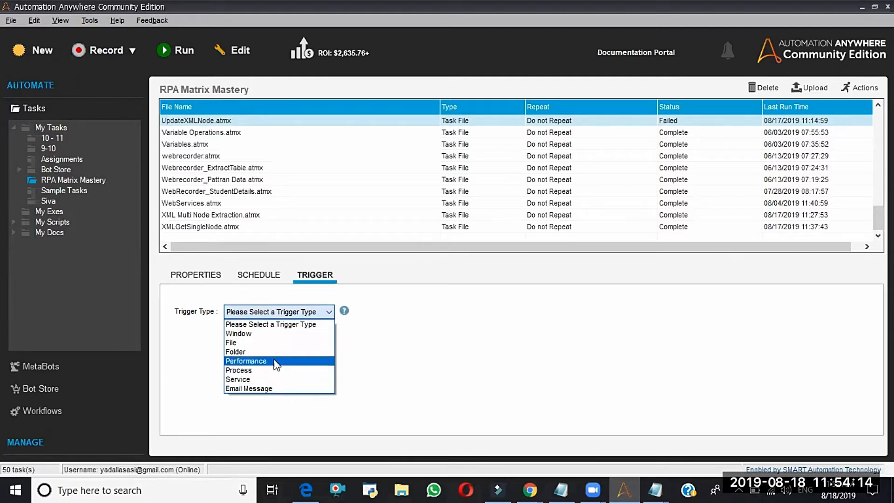
{"action": "left_click", "coordinate": [269, 347]}
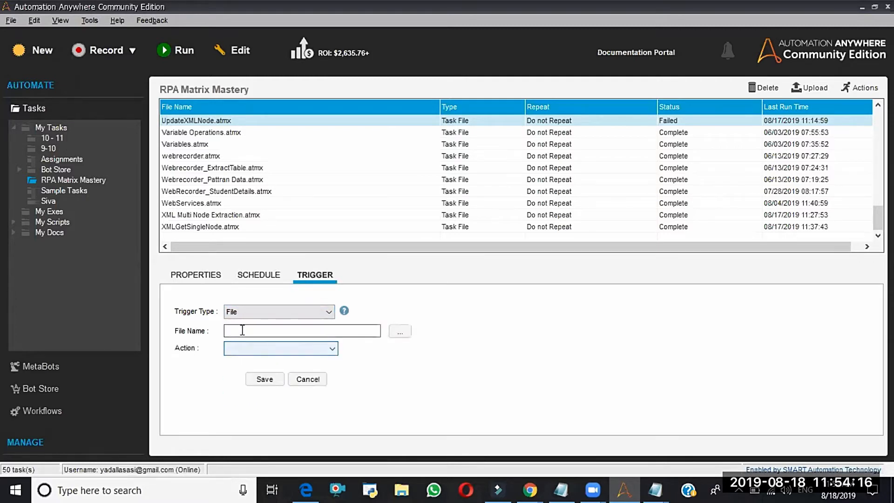
{"action": "left_click", "coordinate": [404, 332]}
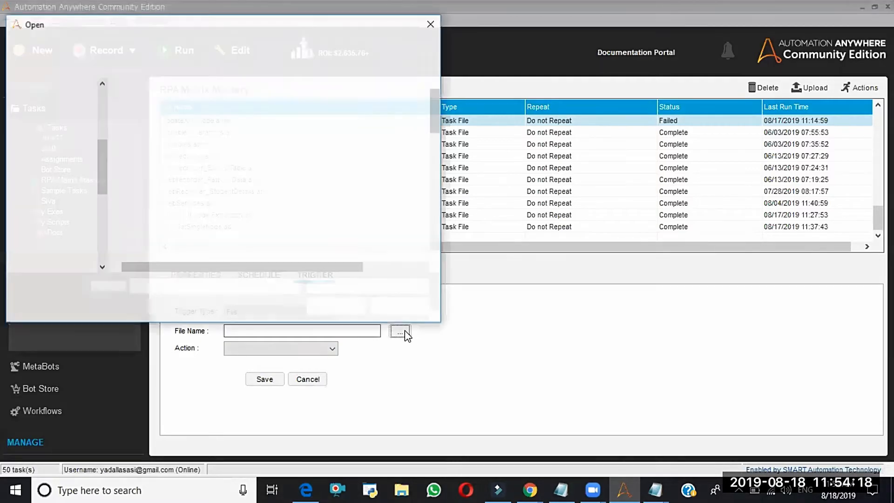
{"action": "left_click", "coordinate": [163, 200]}
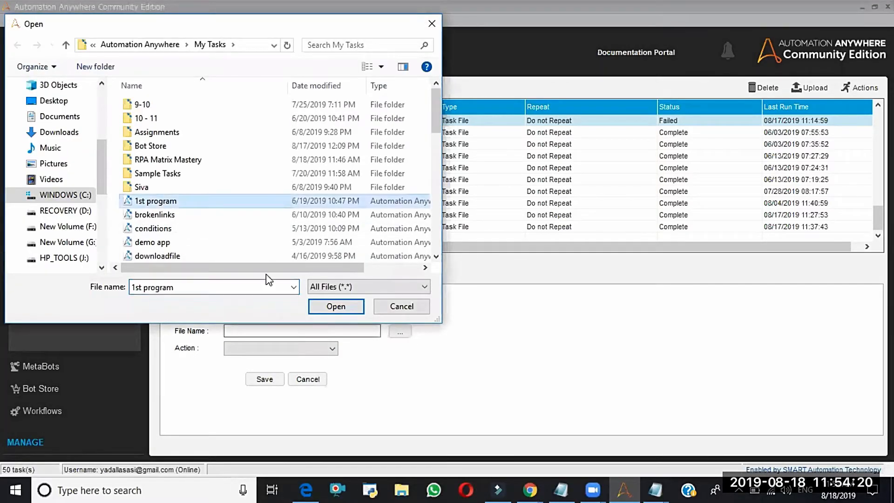
{"action": "left_click", "coordinate": [336, 307]}
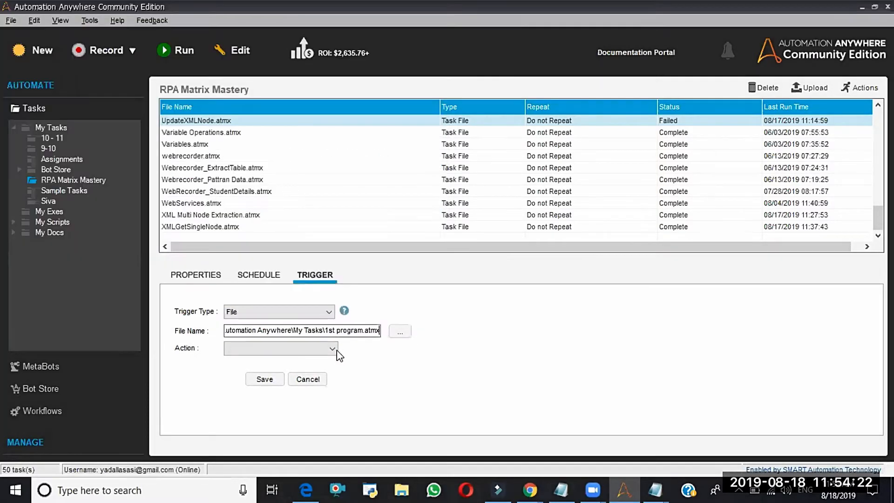
- Try When file is created as the trigger action, set it to When file is deleted, and return to the task's general properties
{"action": "left_click", "coordinate": [334, 349]}
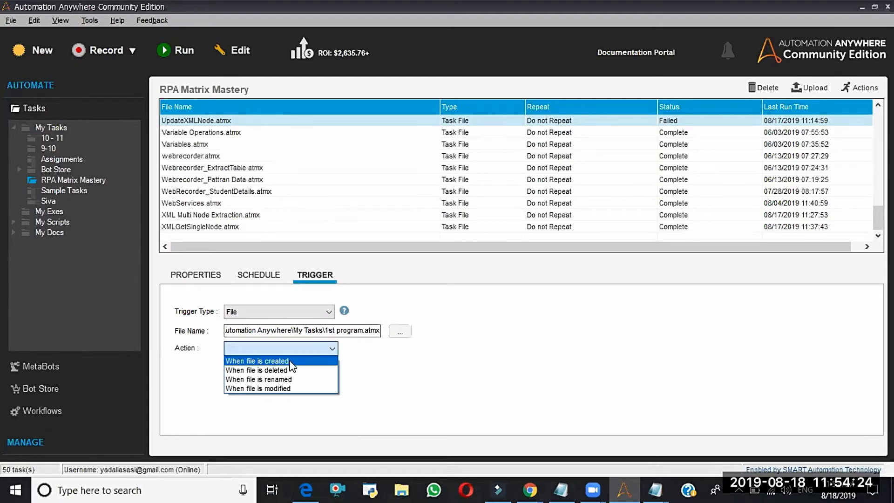
{"action": "left_click", "coordinate": [291, 362]}
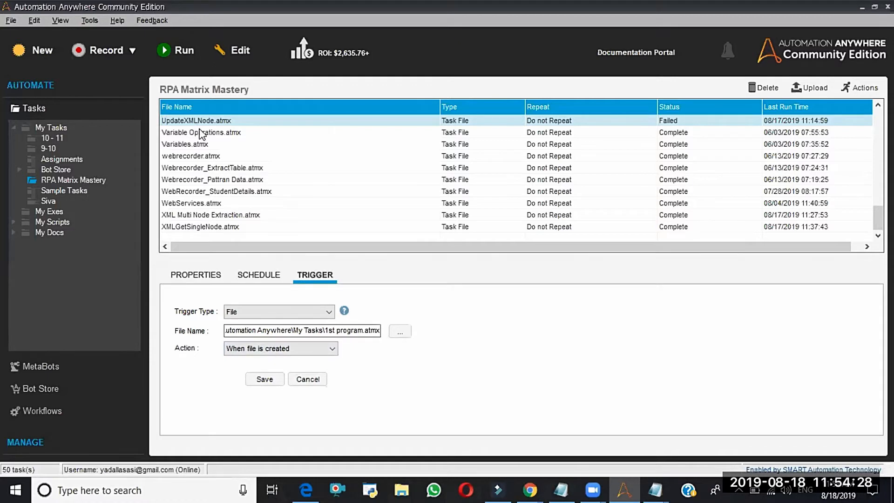
{"action": "left_click", "coordinate": [312, 351]}
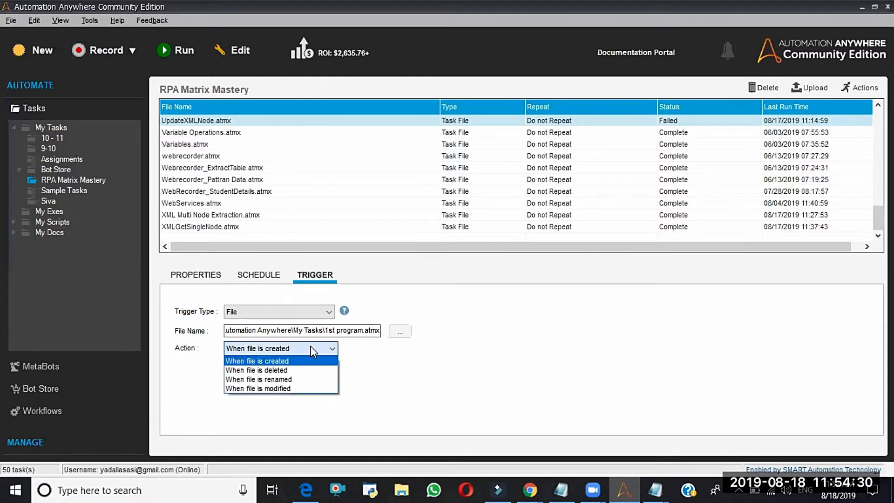
{"action": "left_click", "coordinate": [279, 372]}
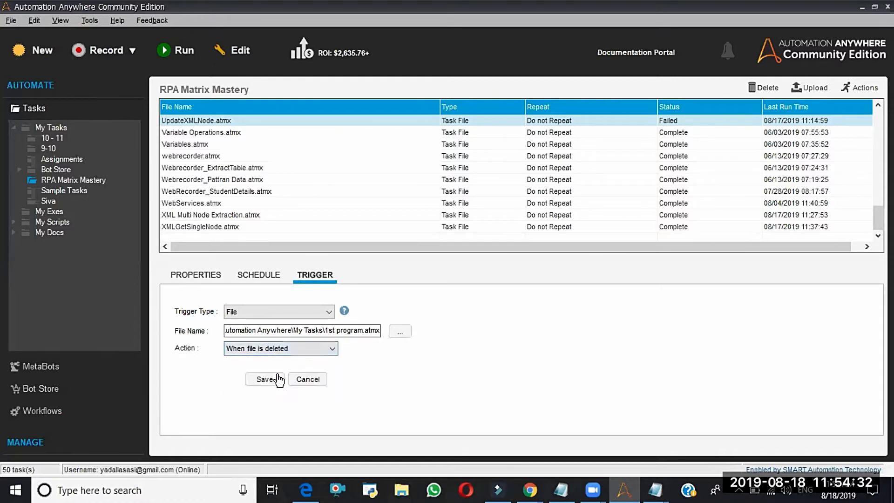
{"action": "left_click", "coordinate": [300, 348]}
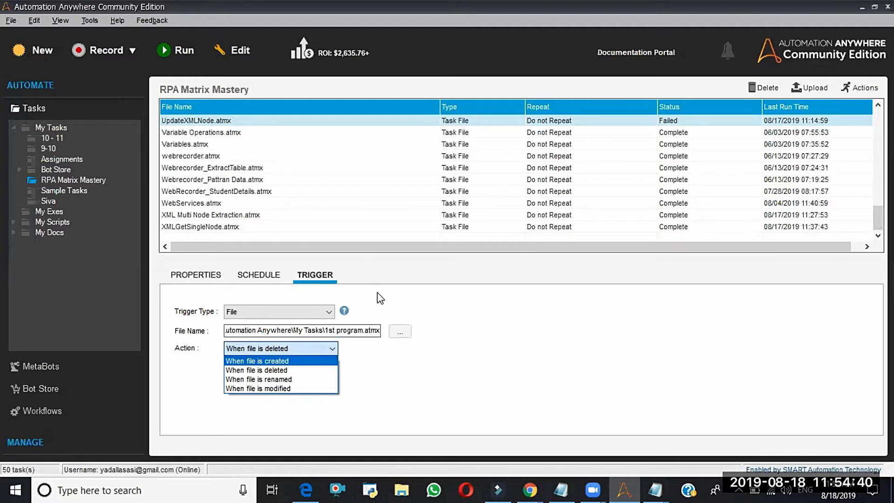
{"action": "left_click", "coordinate": [332, 350]}
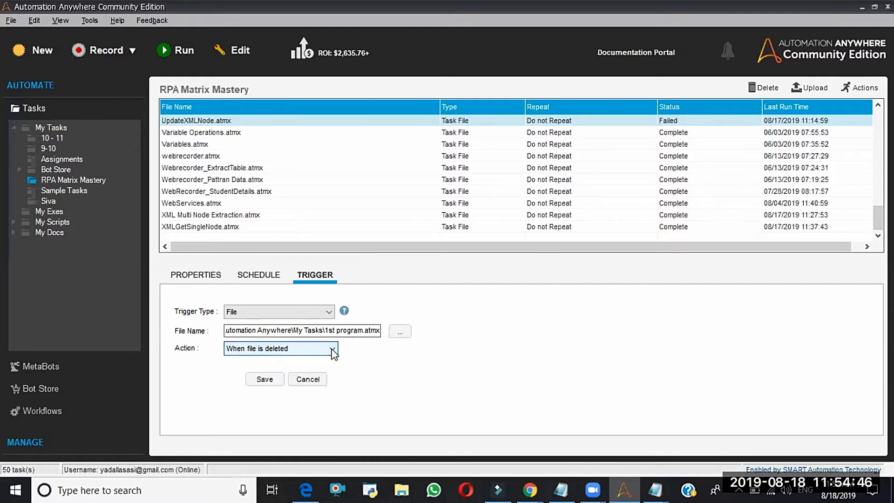
{"action": "left_click", "coordinate": [333, 350]}
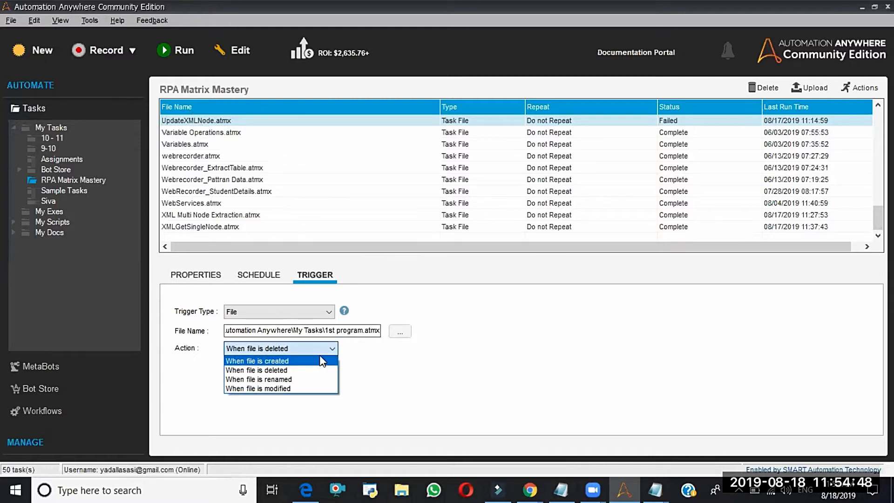
{"action": "left_click", "coordinate": [321, 353]}
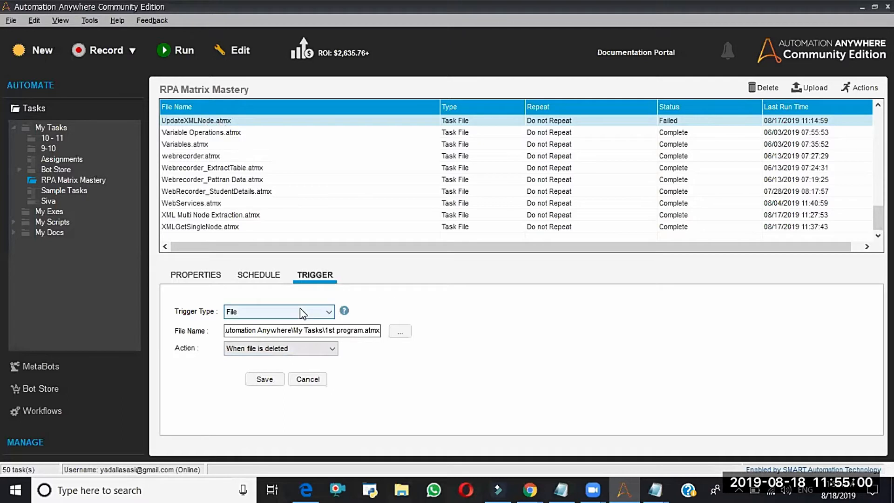
{"action": "left_click", "coordinate": [202, 275]}
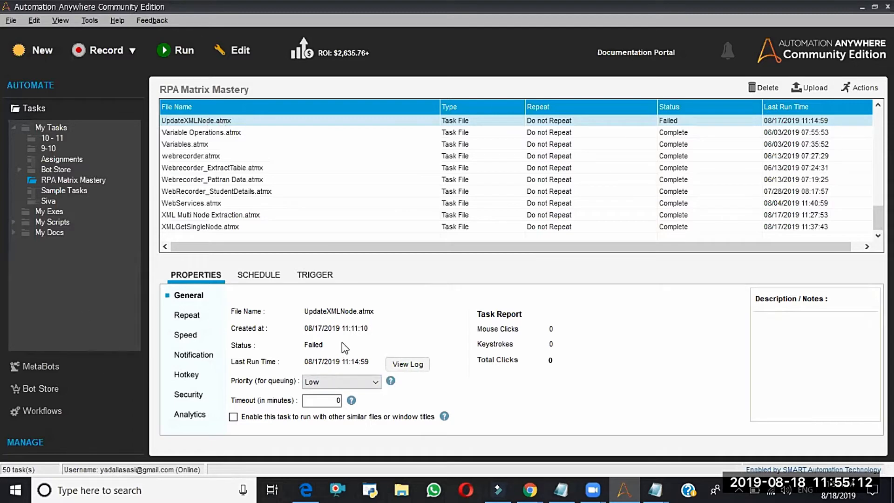
- Open the Re-Login window for the Control Room and close it without signing in
{"action": "left_click", "coordinate": [90, 22]}
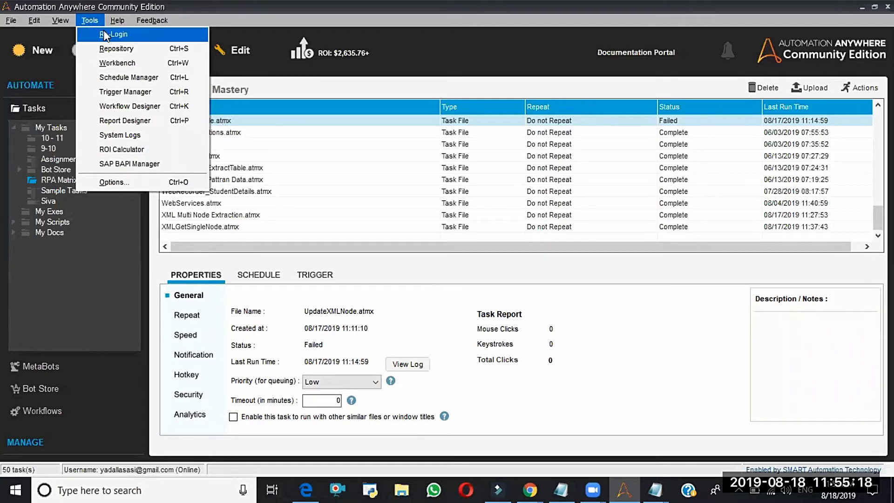
{"action": "left_click", "coordinate": [105, 34]}
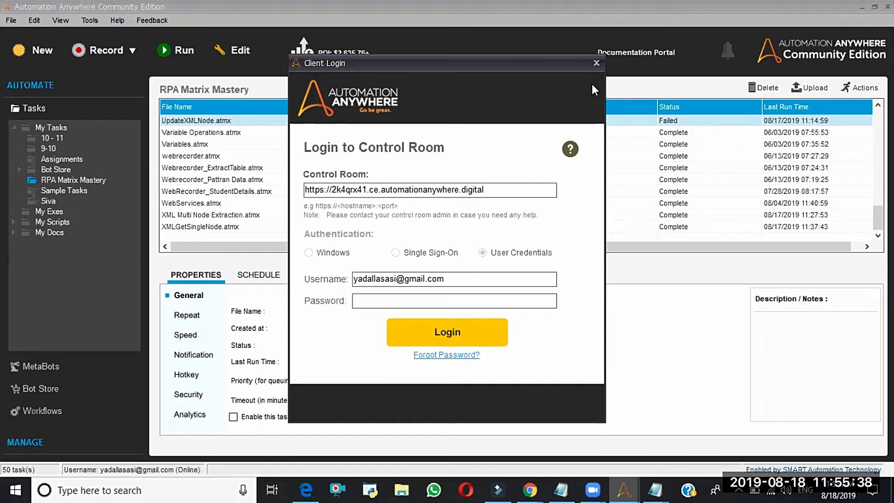
{"action": "left_click", "coordinate": [596, 63]}
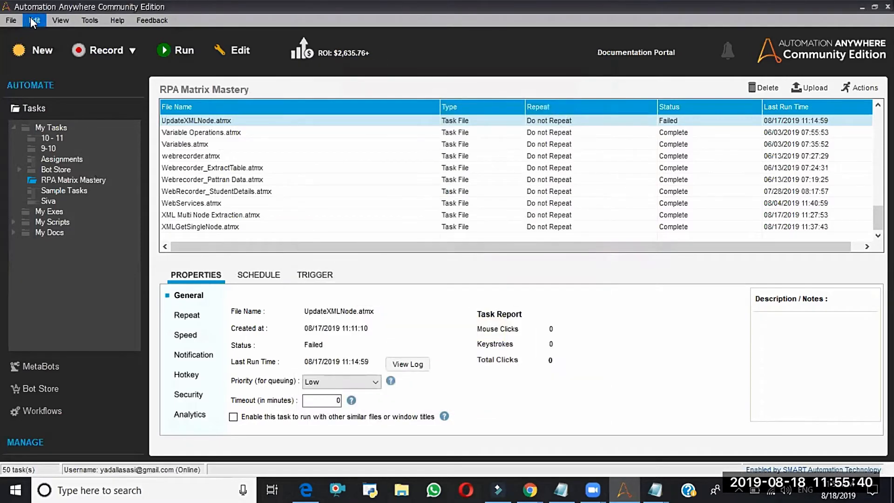
- Open the Workbench to view its empty task editor and close it again
{"action": "left_click", "coordinate": [88, 20]}
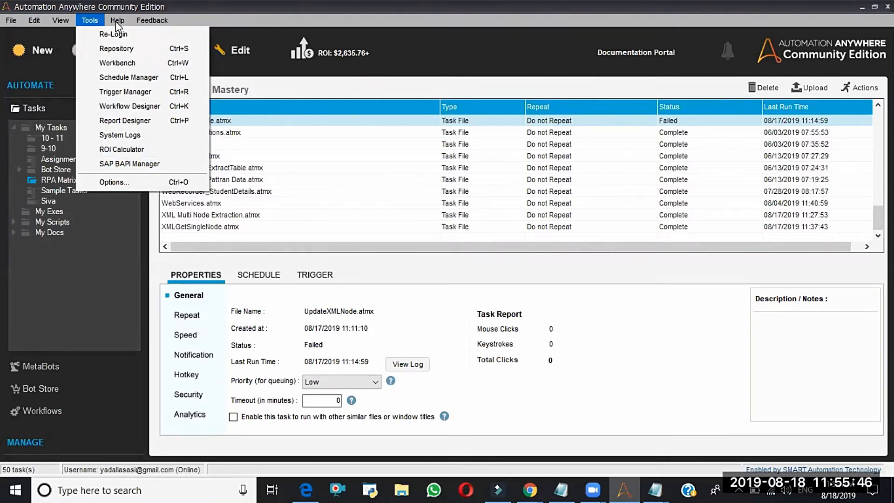
{"action": "mouse_move", "coordinate": [114, 14]}
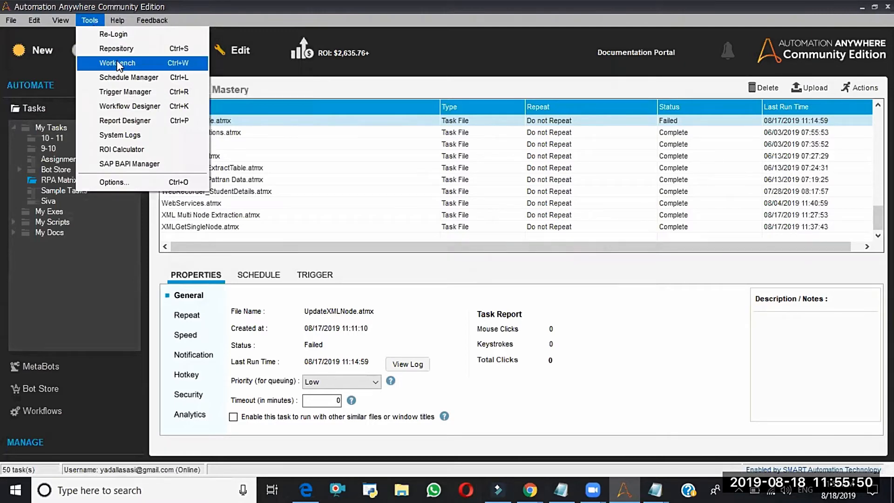
{"action": "left_click", "coordinate": [112, 63]}
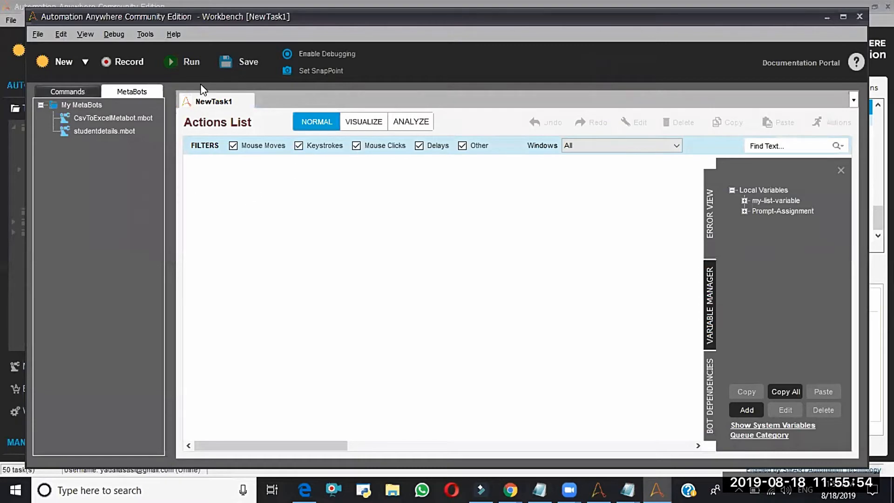
{"action": "left_click", "coordinate": [859, 16]}
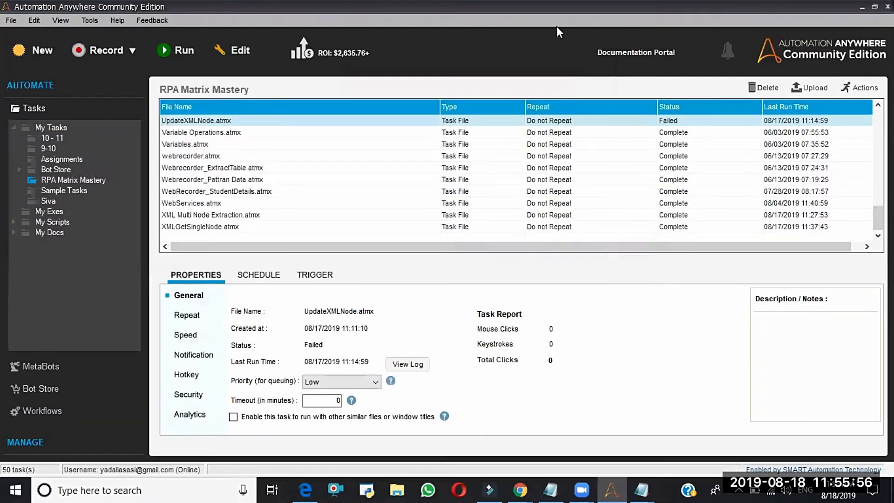
- View the Repository, select the client's My Tasks files from 1st program.atmx through downloadfile.atmx to examine the transfer options, and close it
{"action": "left_click", "coordinate": [92, 18]}
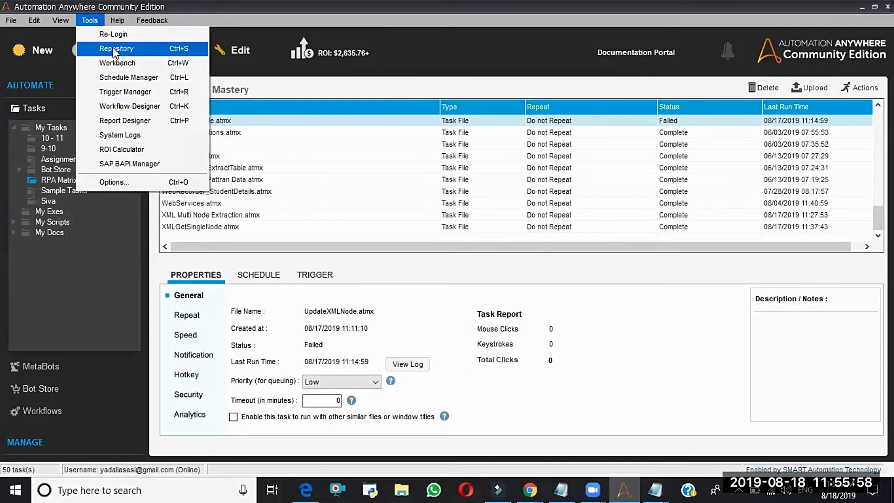
{"action": "left_click", "coordinate": [113, 47]}
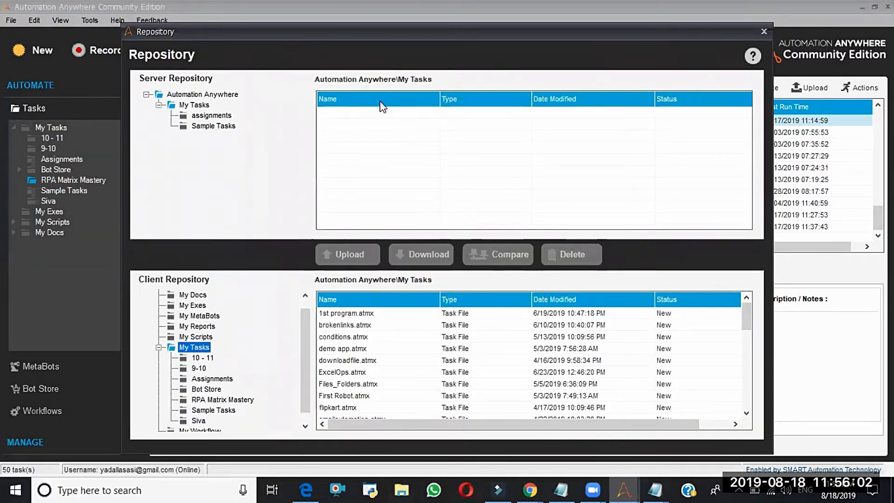
{"action": "left_click", "coordinate": [359, 349]}
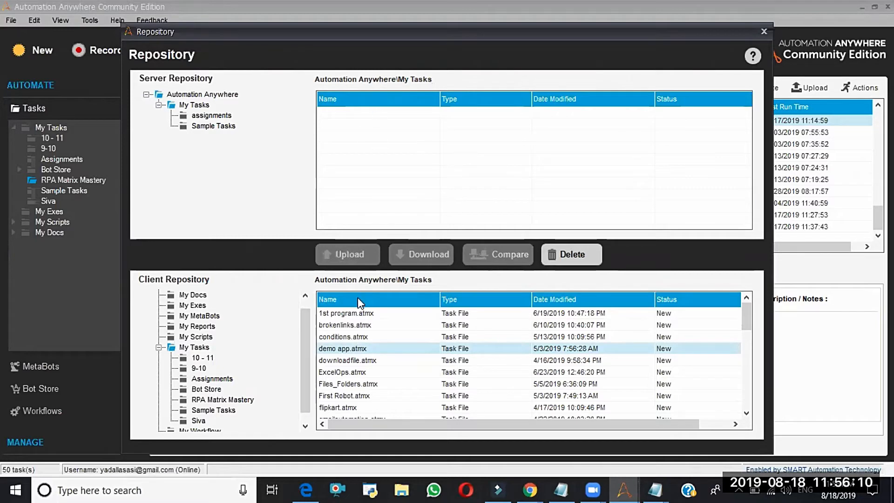
{"action": "left_click", "coordinate": [354, 315]}
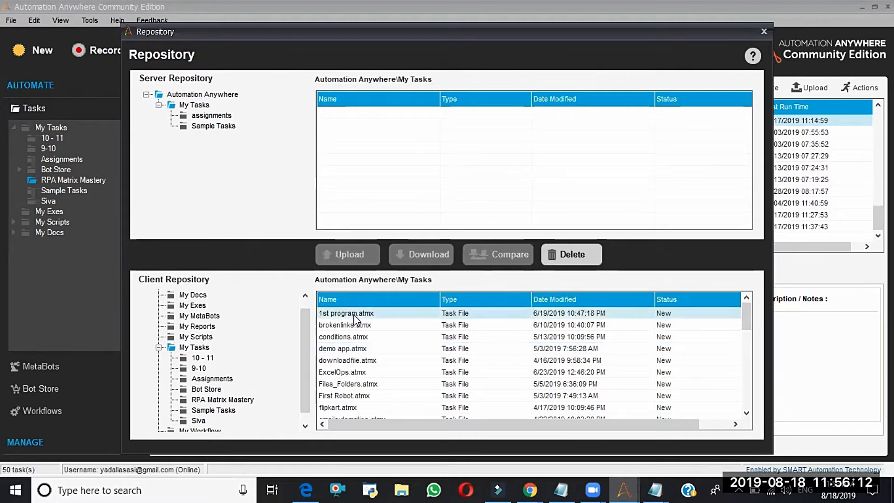
{"action": "key", "text": "shift+Down"}
{"action": "key", "text": "shift+Down"}
{"action": "key", "text": "shift+Down"}
{"action": "key", "text": "shift+Down"}
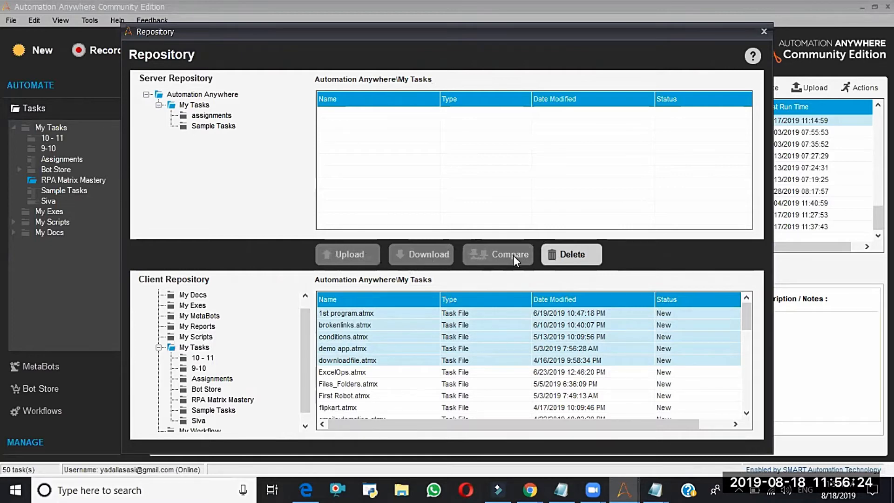
{"action": "left_click", "coordinate": [762, 31]}
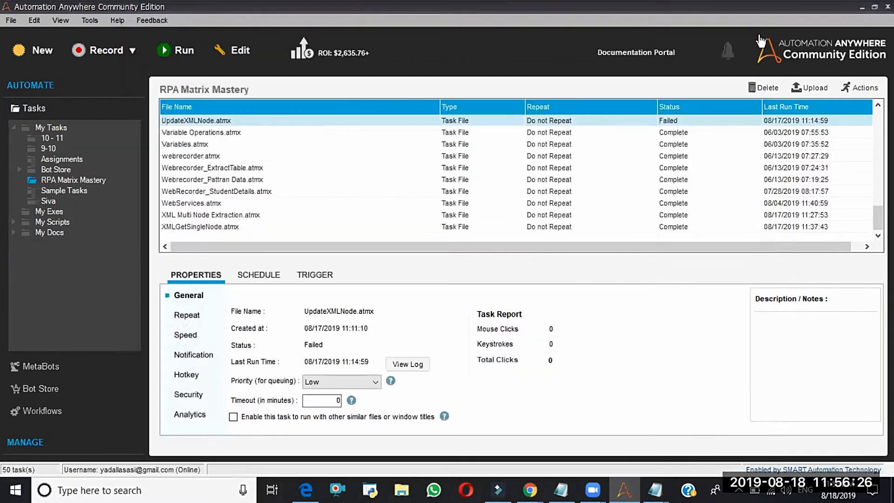
- In the Schedule Manager, add a one-time schedule for My Tasks\1st program.atmx at 11:56 on 18 August 2019 and try to save it
{"action": "left_click", "coordinate": [89, 21]}
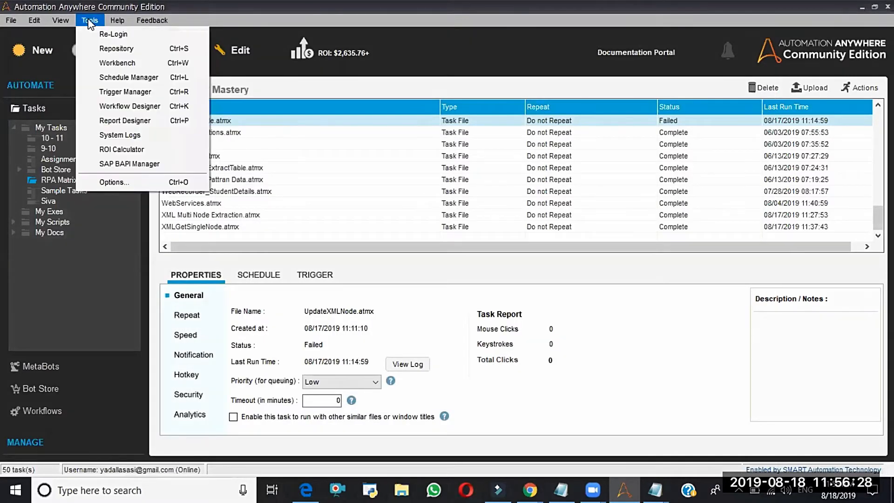
{"action": "left_click", "coordinate": [129, 78]}
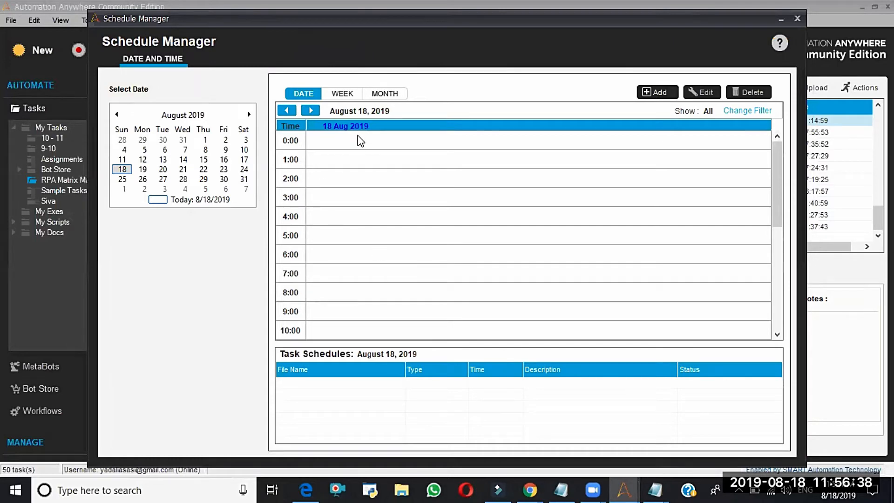
{"action": "left_click", "coordinate": [647, 93]}
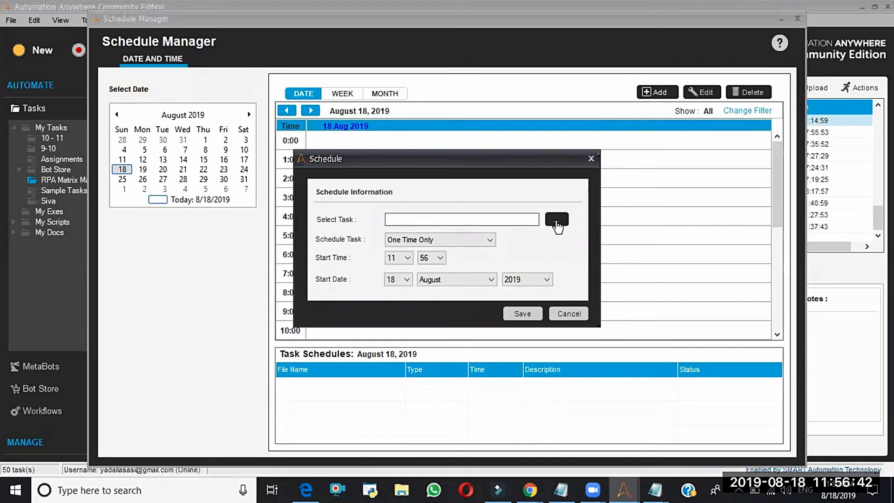
{"action": "left_click", "coordinate": [557, 225]}
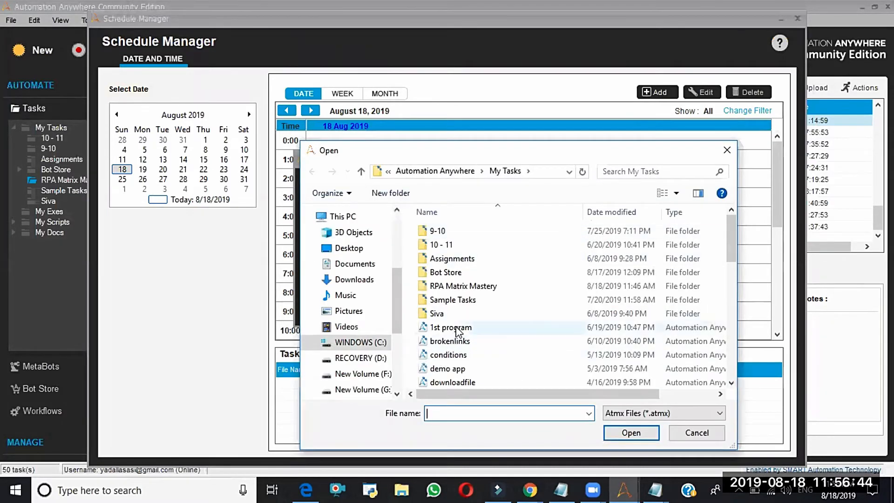
{"action": "left_click", "coordinate": [457, 328]}
{"action": "left_click", "coordinate": [621, 440]}
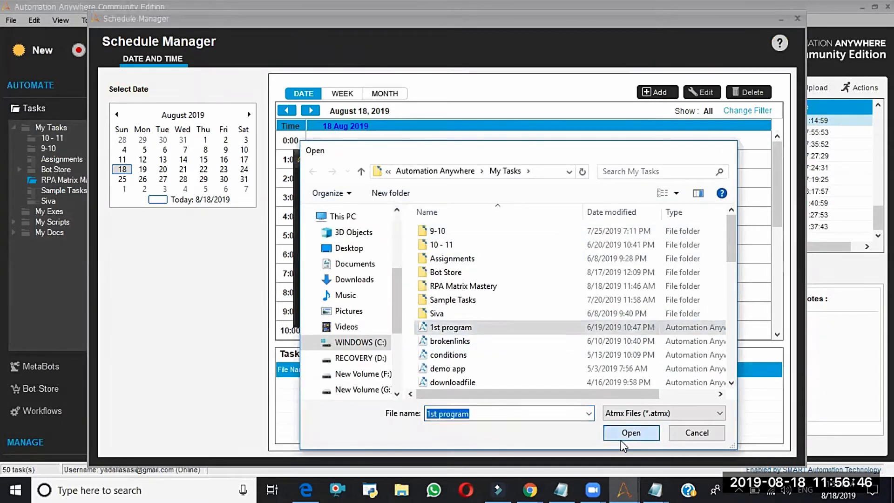
{"action": "left_click", "coordinate": [528, 318]}
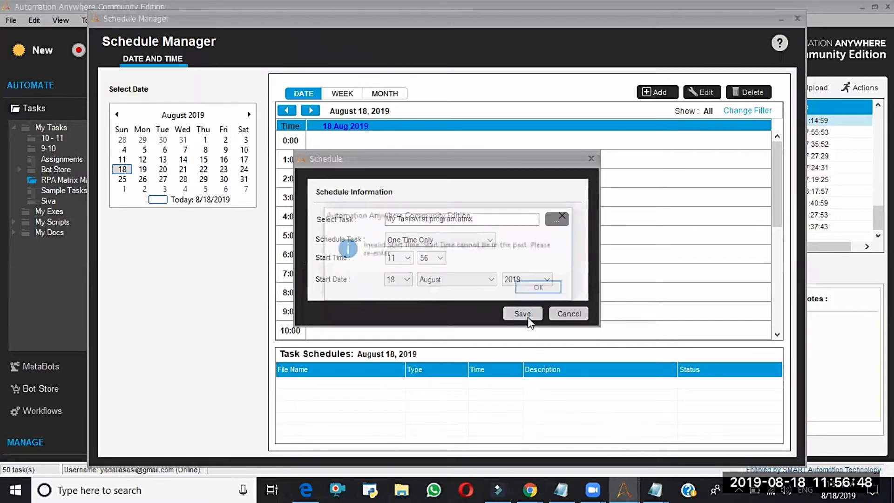
{"action": "left_click", "coordinate": [534, 287]}
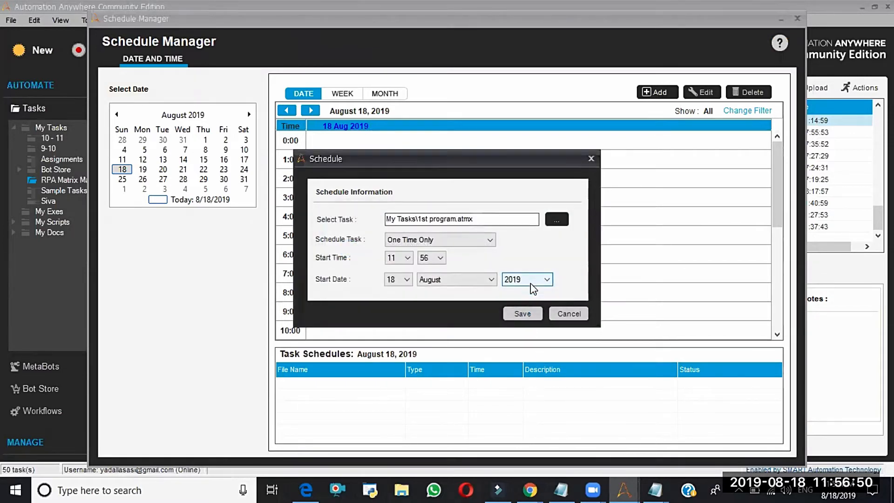
- Set the start hour of the 1st program.atmx schedule to 18 and submit the schedule for saving
{"action": "left_click", "coordinate": [406, 259]}
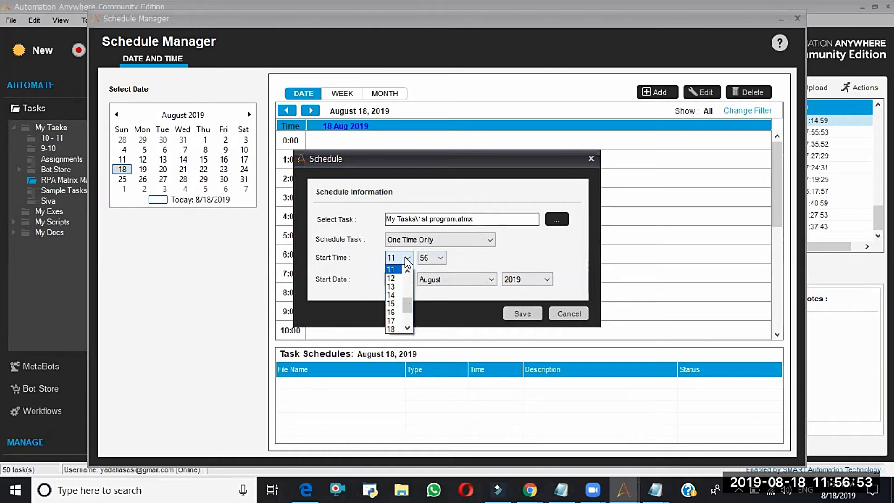
{"action": "left_click", "coordinate": [393, 330]}
{"action": "left_click", "coordinate": [536, 315]}
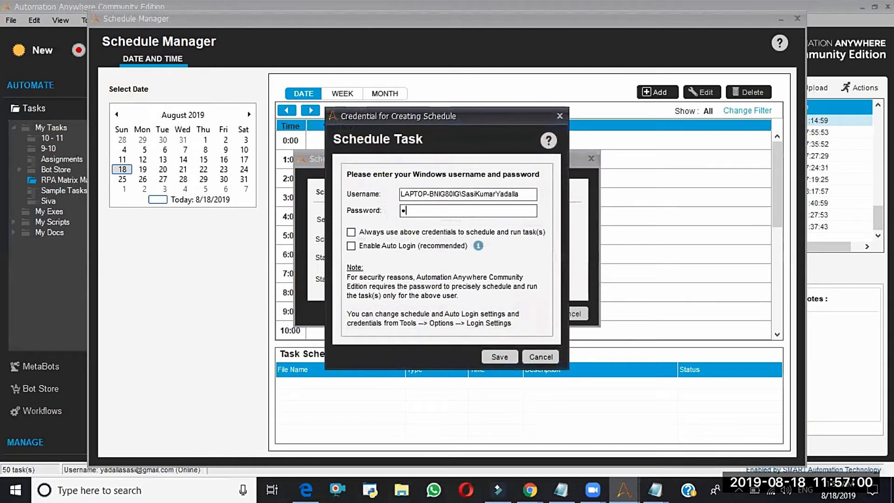
- Enter the Windows password, enable Auto Login and Always use above credentials, and try to save the credentials
{"action": "type", "text": "****"}
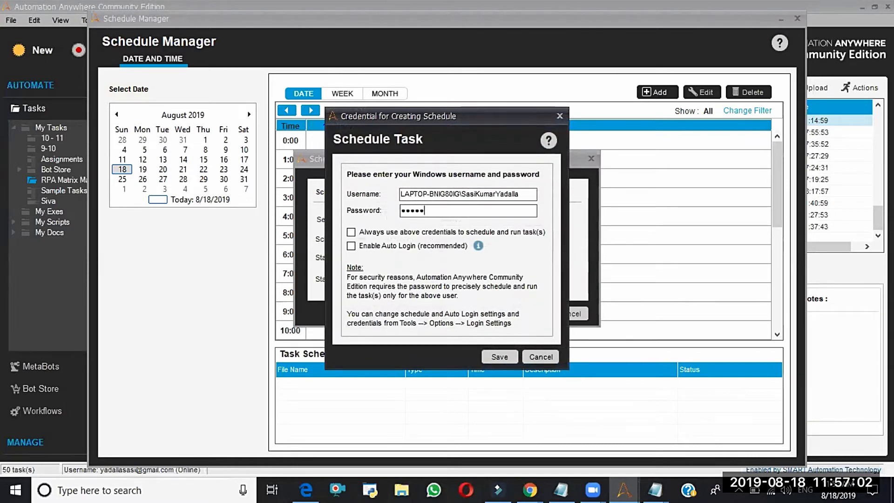
{"action": "type", "text": "**"}
{"action": "left_click", "coordinate": [352, 246]}
{"action": "left_click", "coordinate": [351, 232]}
{"action": "left_click", "coordinate": [496, 358]}
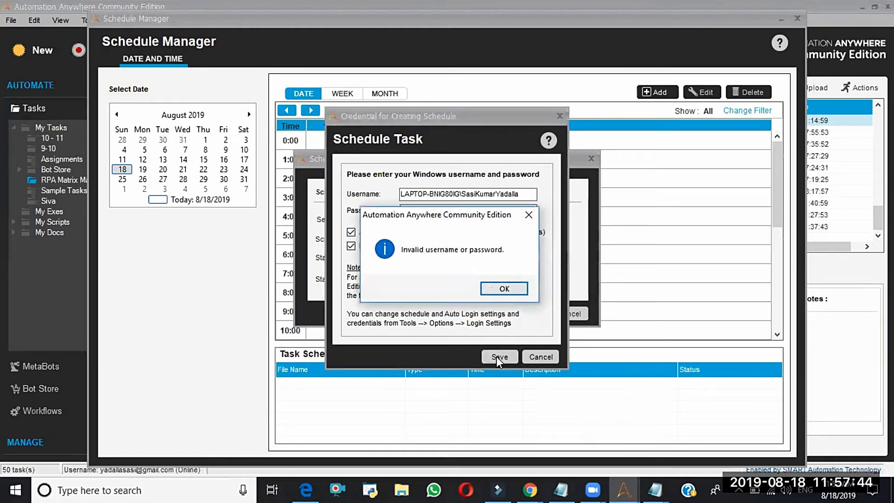
{"action": "left_click", "coordinate": [512, 287]}
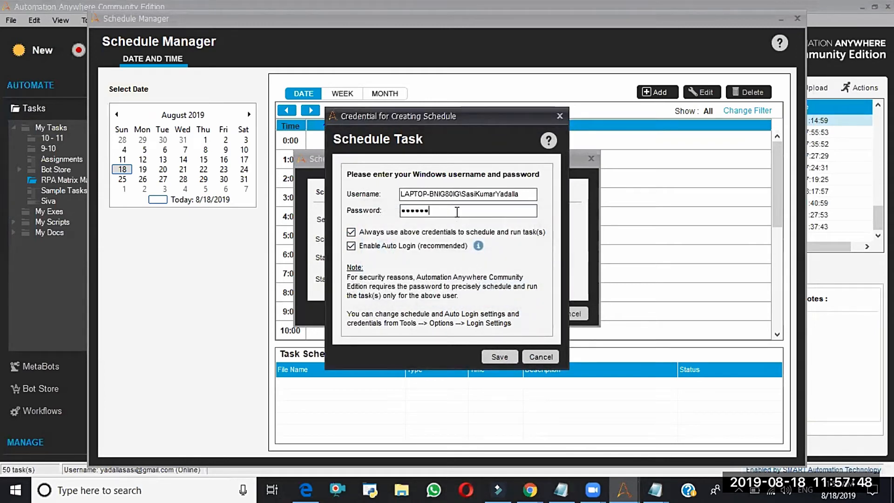
- Re-enter the Windows password, save the credentials, and save the one-time schedule for 1st program.atmx
{"action": "key", "text": "BackSpace"}
{"action": "key", "text": "BackSpace"}
{"action": "key", "text": "BackSpace"}
{"action": "key", "text": "BackSpace"}
{"action": "key", "text": "BackSpace"}
{"action": "key", "text": "BackSpace"}
{"action": "left_click", "coordinate": [500, 357]}
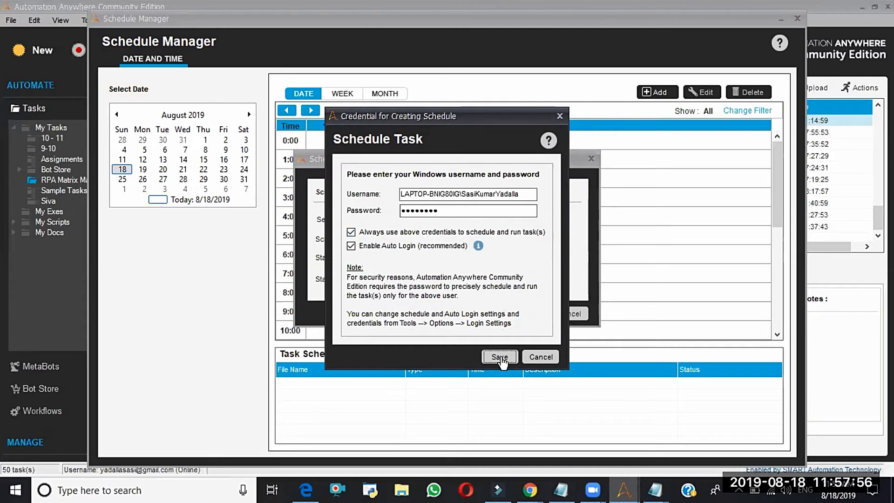
{"action": "left_click", "coordinate": [523, 313]}
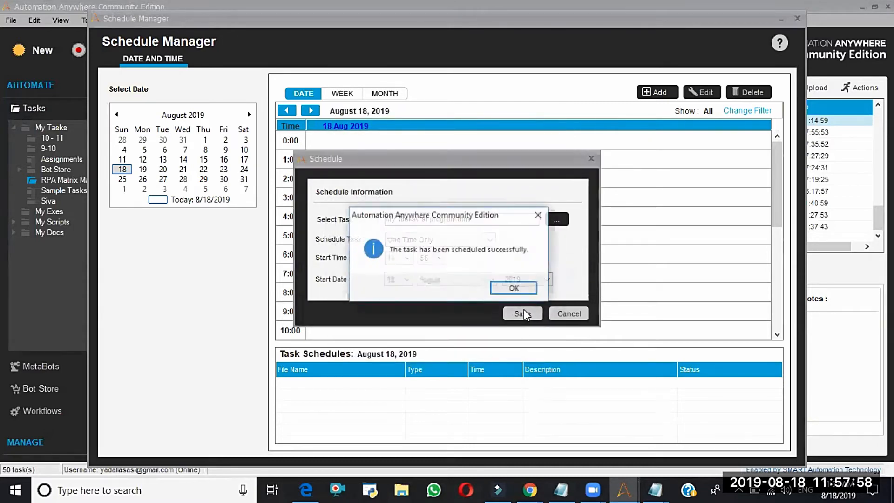
{"action": "left_click", "coordinate": [510, 288]}
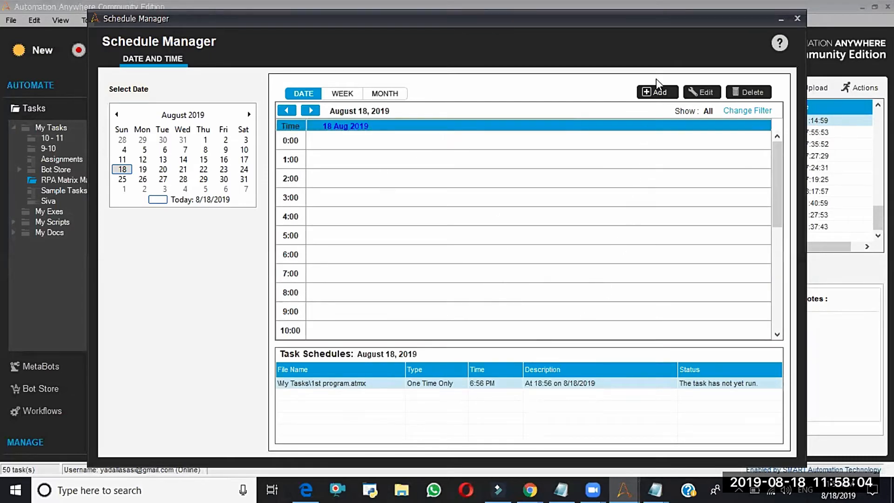
- Add a second one-time schedule for My Tasks\1st program.atmx at 20:58 on 18 August 2019 and save it
{"action": "left_click", "coordinate": [657, 94]}
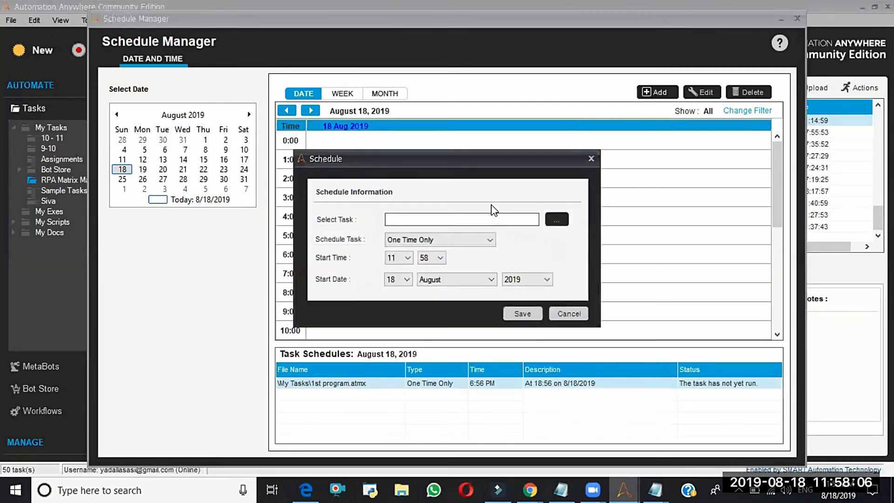
{"action": "left_click", "coordinate": [557, 221]}
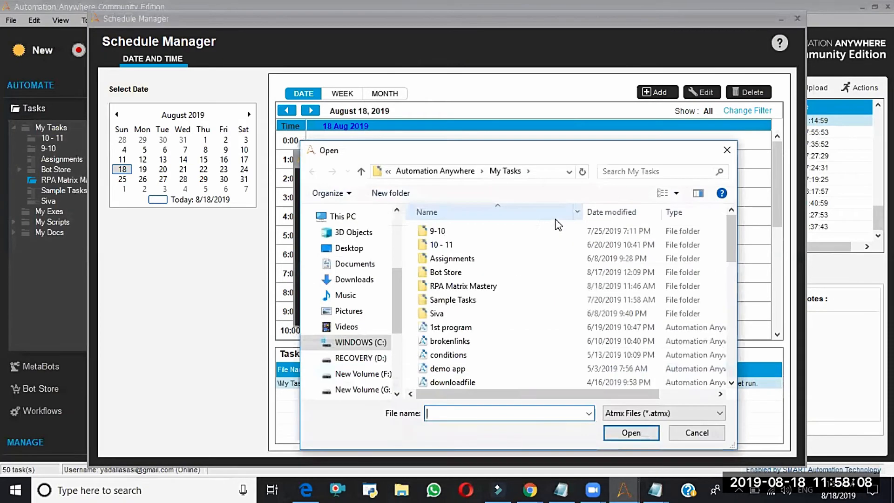
{"action": "left_click", "coordinate": [455, 328]}
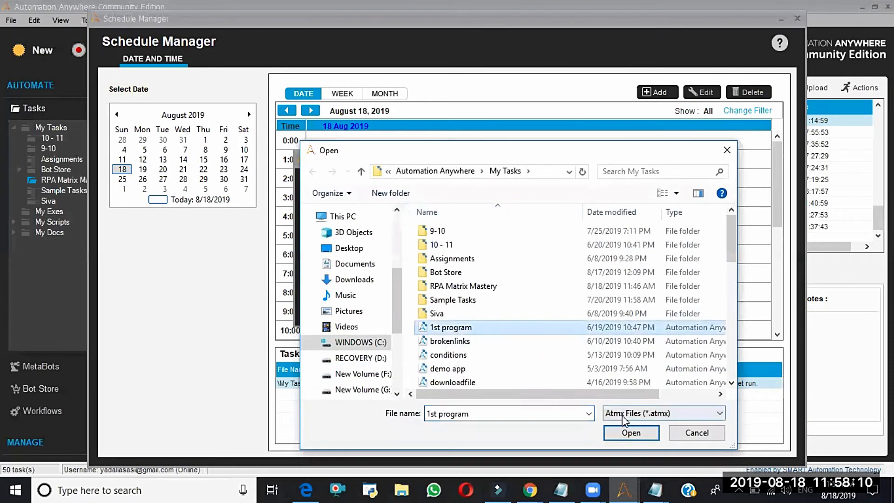
{"action": "left_click", "coordinate": [631, 433]}
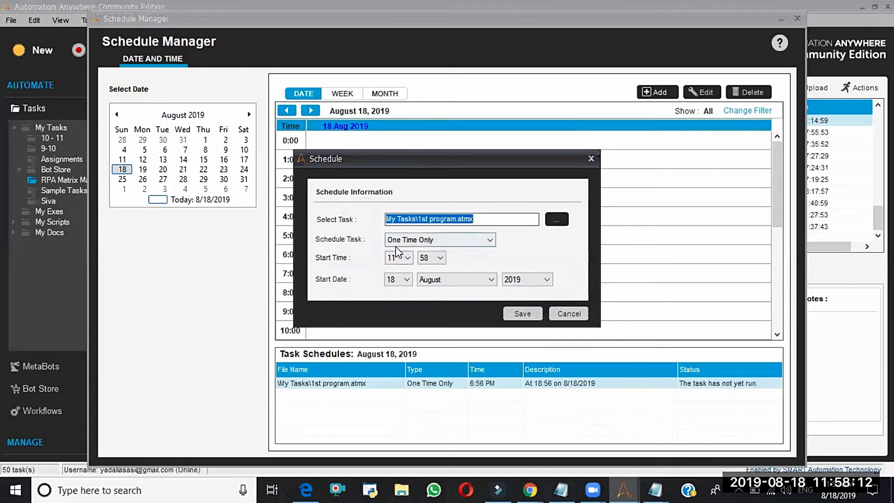
{"action": "left_click", "coordinate": [399, 258]}
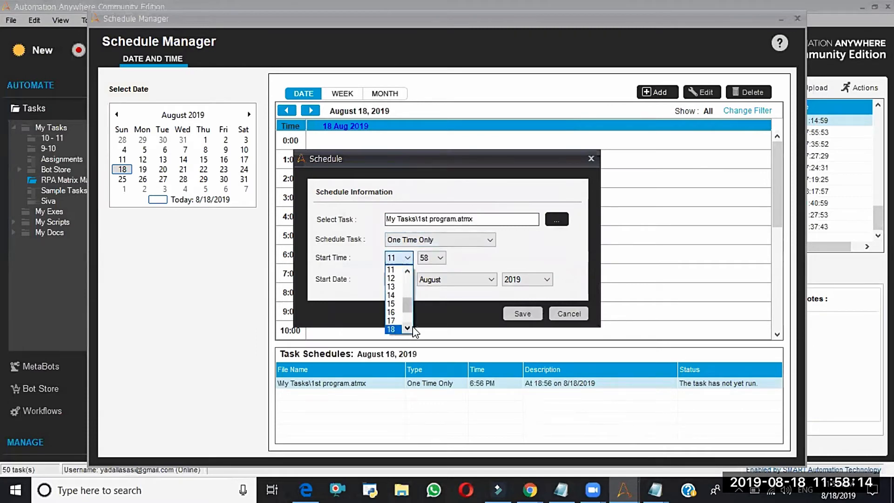
{"action": "scroll", "coordinate": [400, 329], "scroll_direction": "down", "scroll_amount": 1}
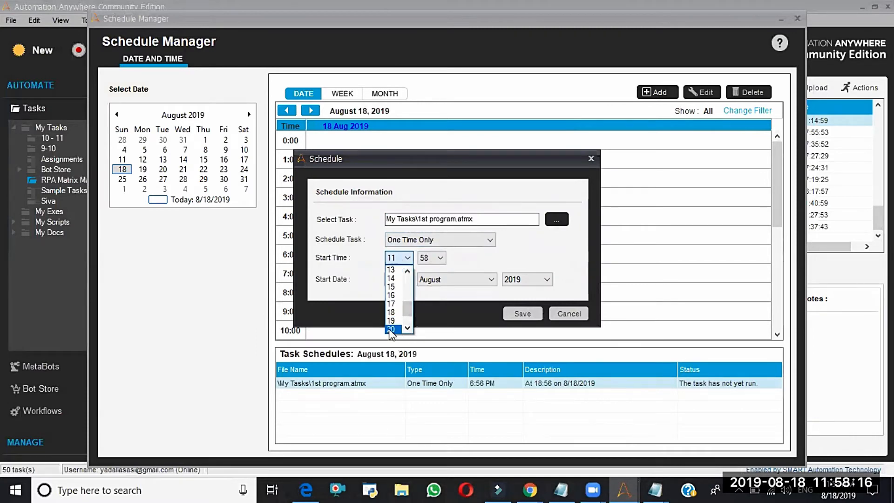
{"action": "left_click", "coordinate": [393, 329]}
{"action": "left_click", "coordinate": [522, 314]}
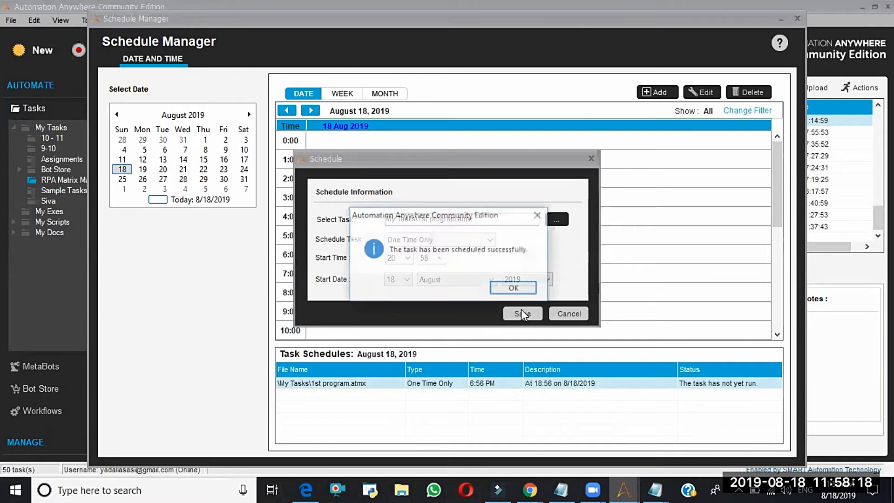
{"action": "left_click", "coordinate": [515, 289]}
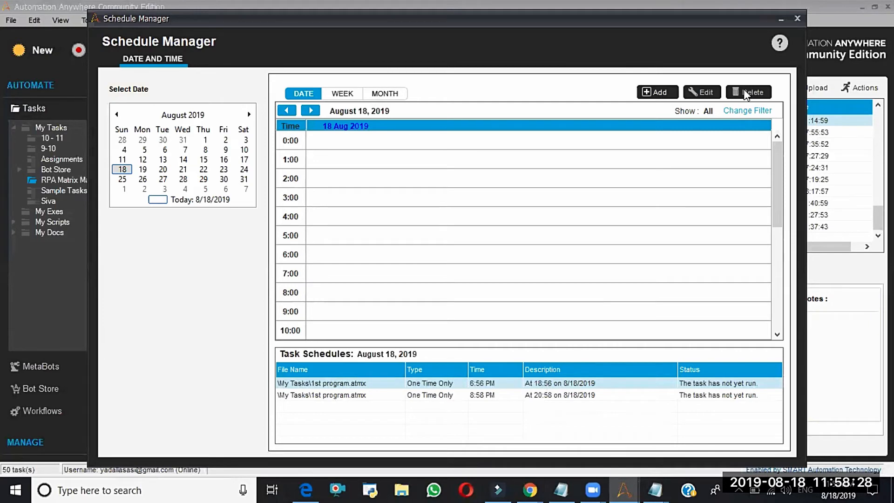
- Delete both one-time schedules of 1st program.atmx, at 18:56 and 20:58, and close the Schedule Manager
{"action": "right_click", "coordinate": [446, 386]}
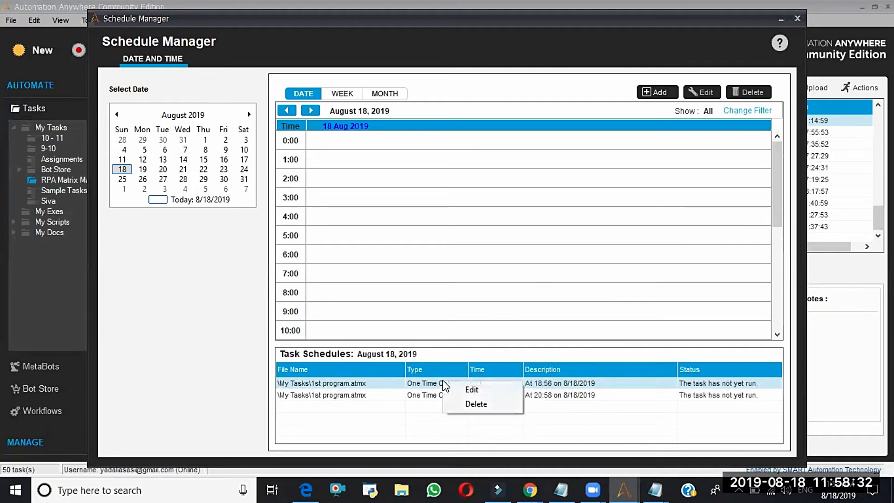
{"action": "left_click", "coordinate": [474, 404]}
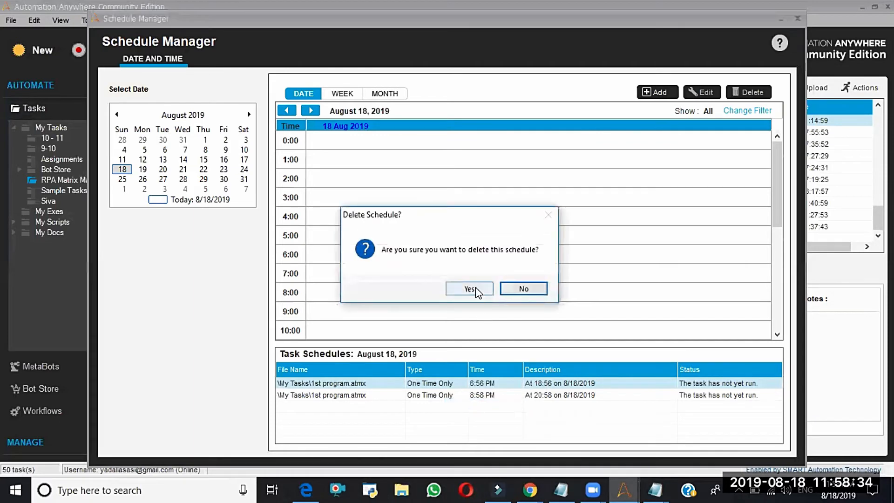
{"action": "left_click", "coordinate": [468, 288]}
{"action": "right_click", "coordinate": [466, 386]}
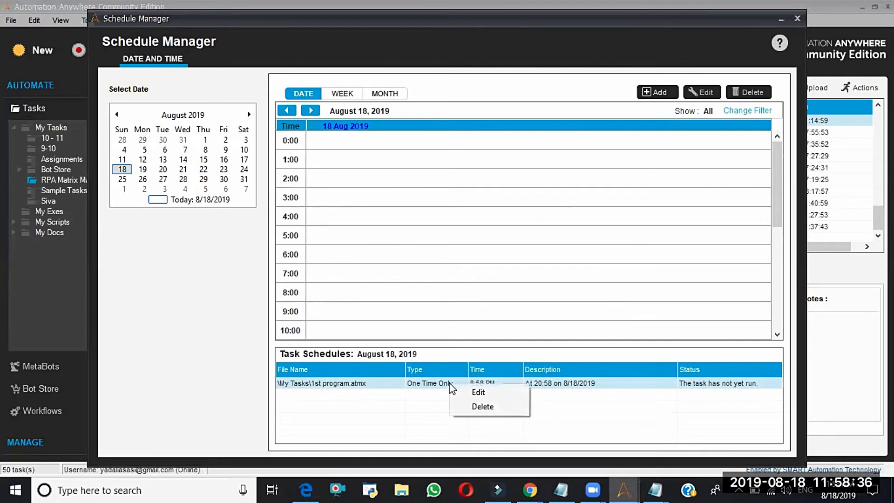
{"action": "left_click", "coordinate": [467, 406]}
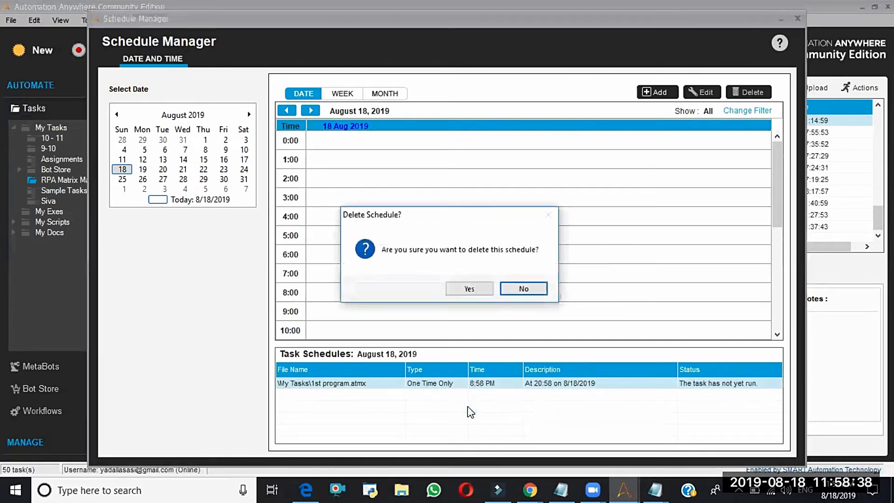
{"action": "left_click", "coordinate": [486, 288]}
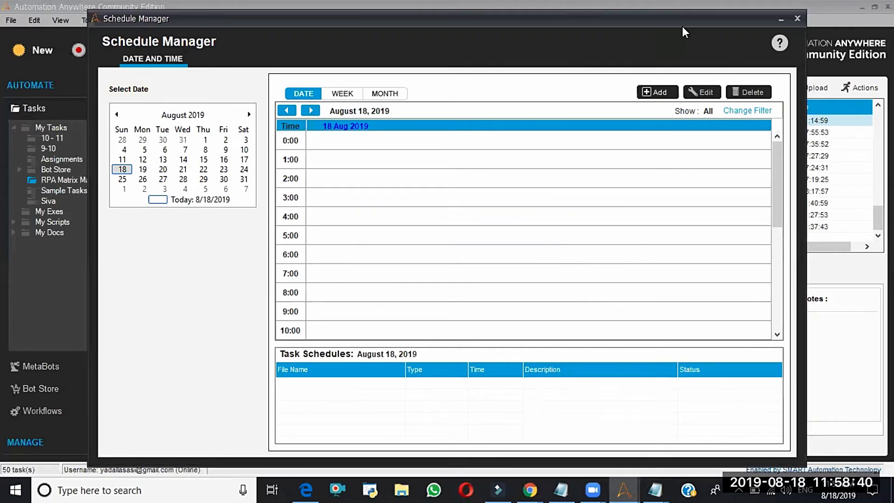
{"action": "left_click", "coordinate": [798, 17]}
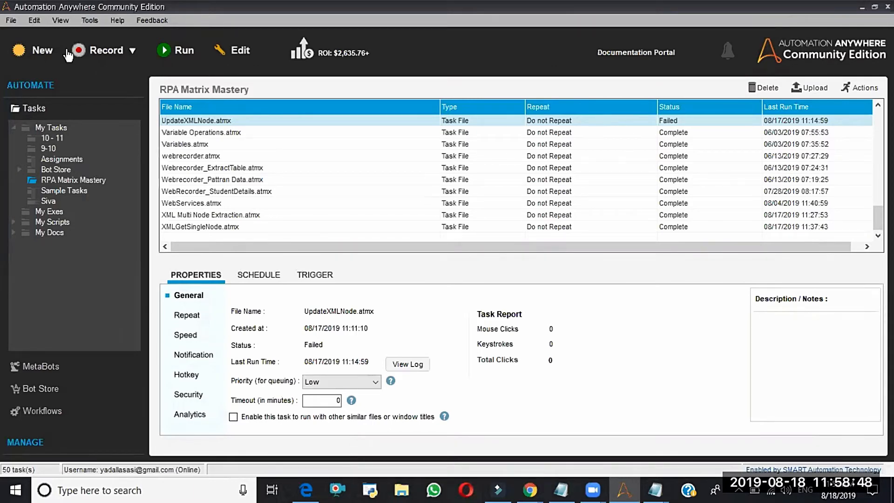
- View the Trigger Manager and its form for adding a trigger, then cancel the form and close the manager
{"action": "left_click", "coordinate": [93, 21]}
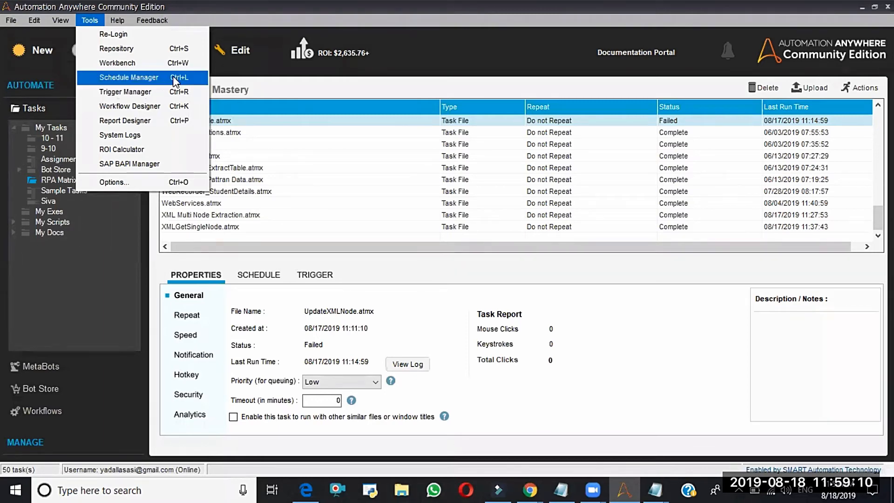
{"action": "left_click", "coordinate": [165, 92]}
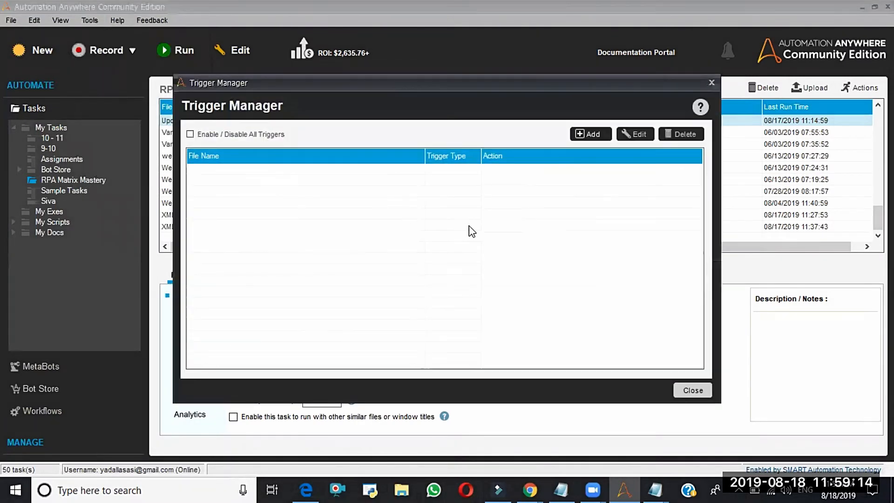
{"action": "left_click", "coordinate": [593, 135]}
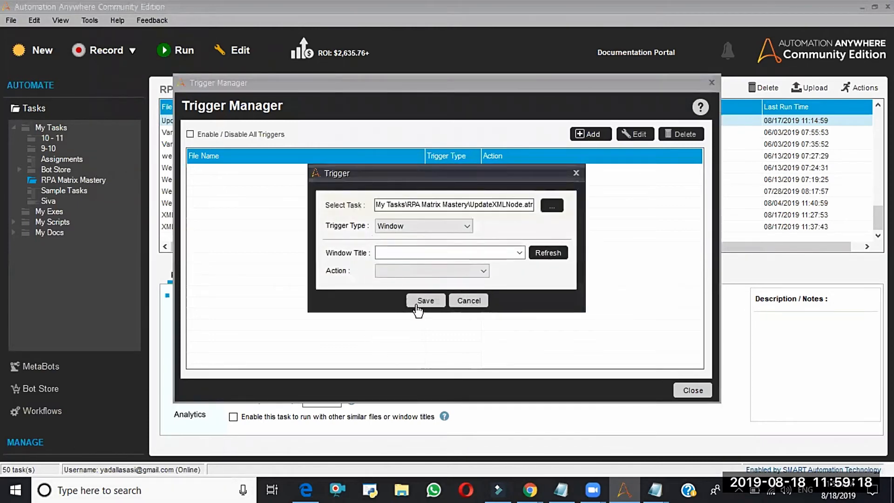
{"action": "left_click", "coordinate": [467, 303]}
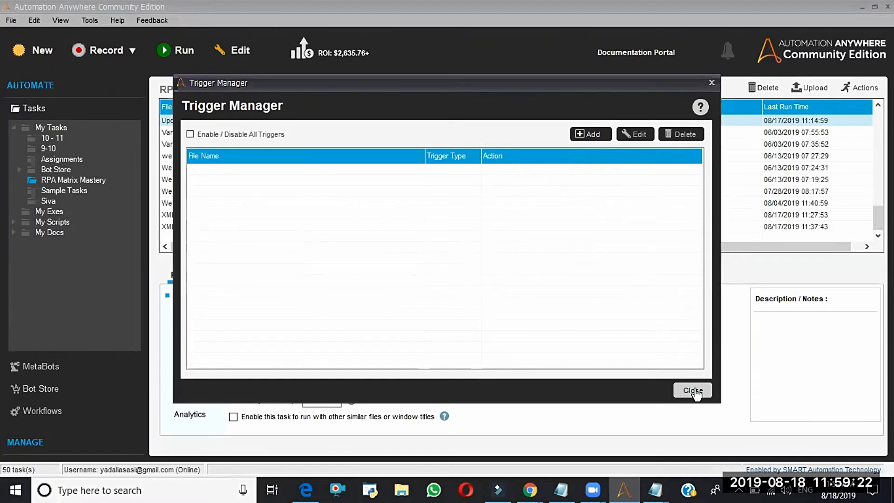
{"action": "left_click", "coordinate": [694, 392]}
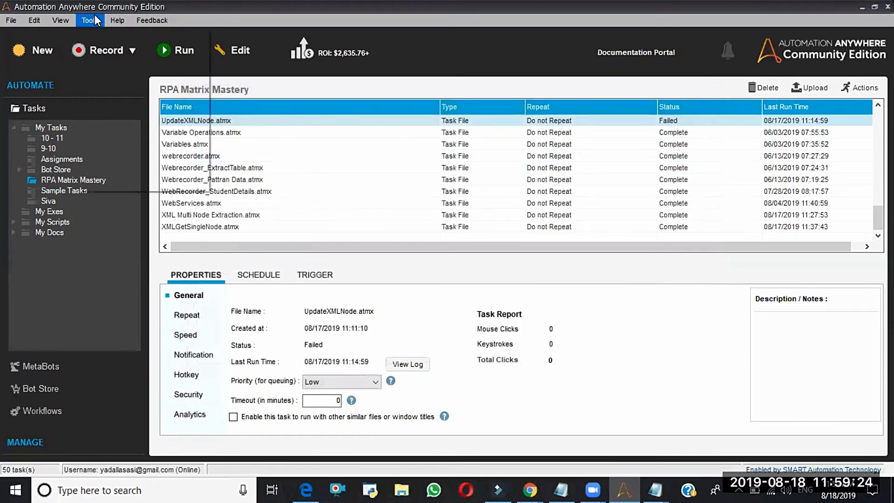
- Create an all-time ROI report in the Report Designer, save it as testreport in My Reports, run it and close the designer
{"action": "left_click", "coordinate": [93, 20]}
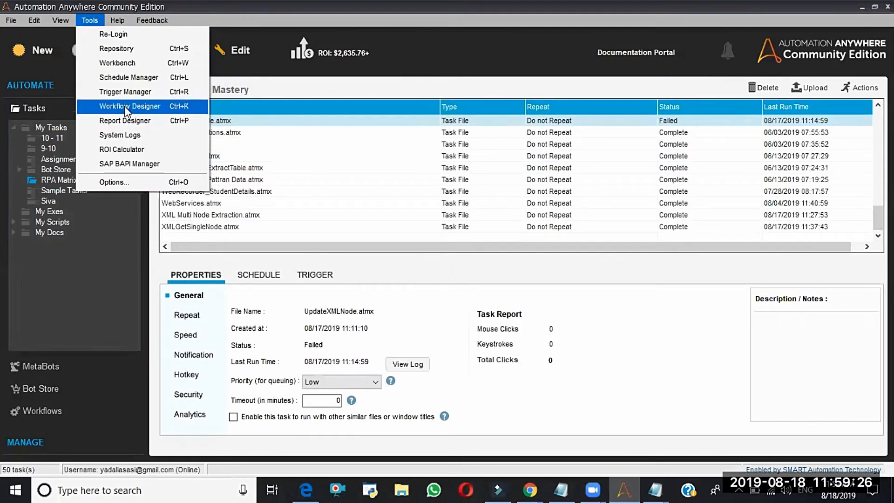
{"action": "left_click", "coordinate": [139, 123]}
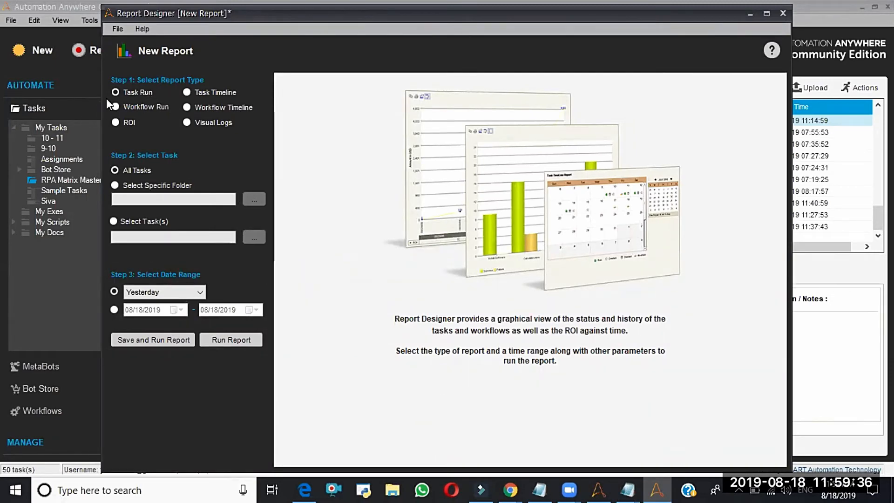
{"action": "left_click", "coordinate": [117, 92]}
{"action": "left_click", "coordinate": [115, 123]}
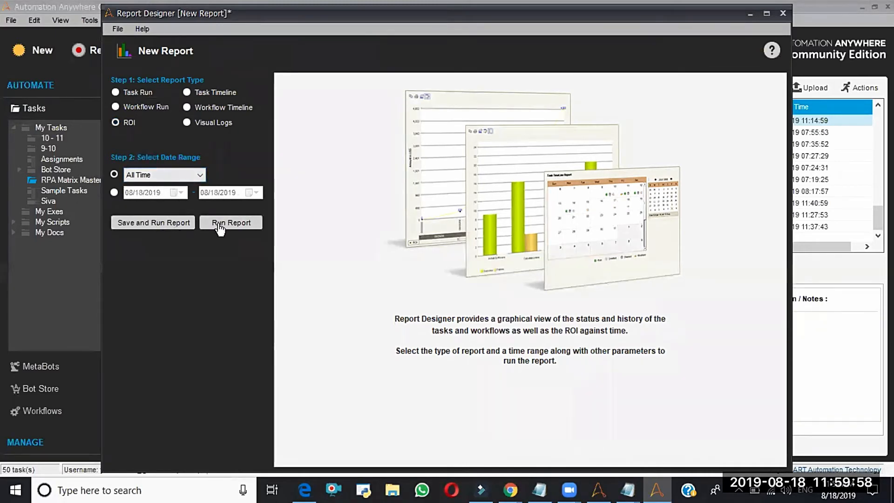
{"action": "left_click", "coordinate": [160, 221]}
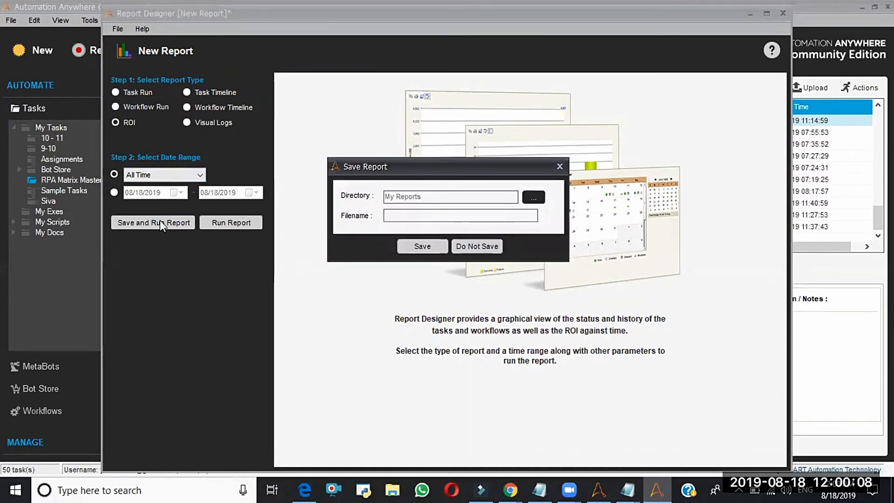
{"action": "type", "text": "testre"}
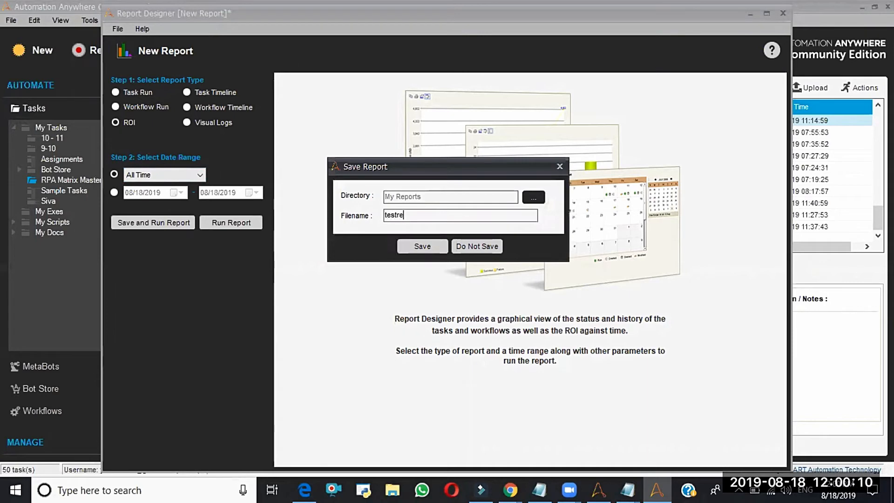
{"action": "type", "text": "port"}
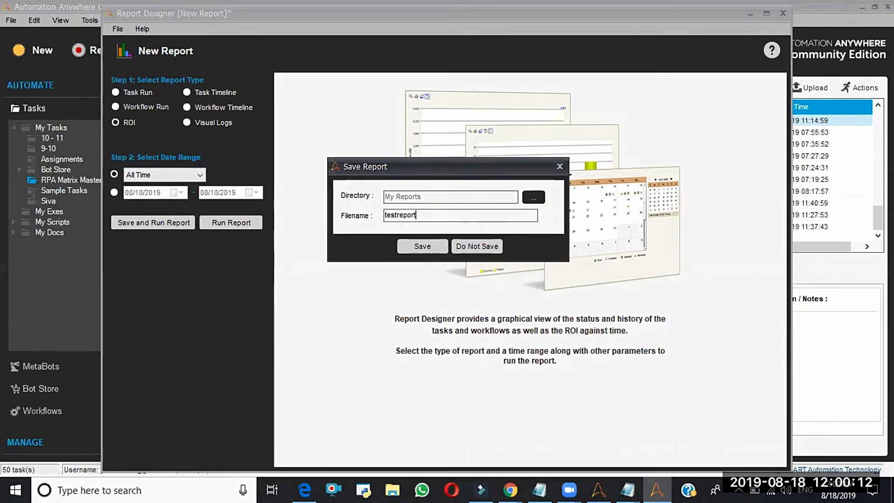
{"action": "key", "text": "Return"}
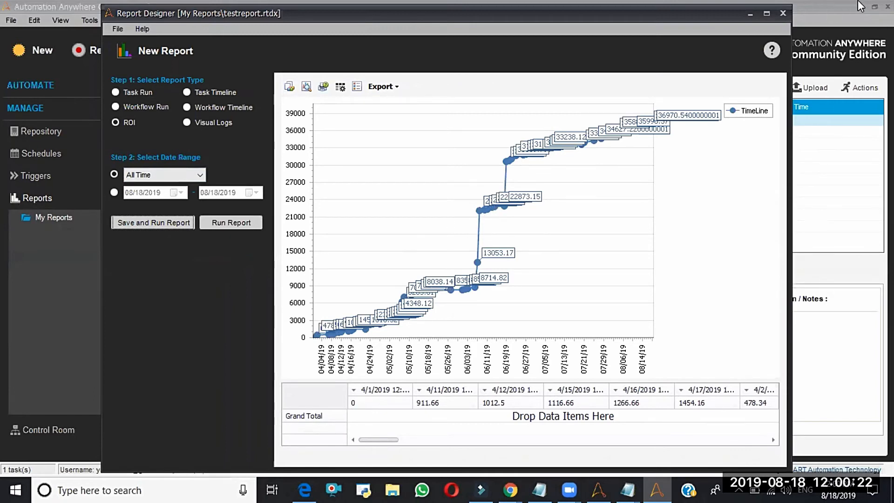
{"action": "left_click", "coordinate": [782, 12]}
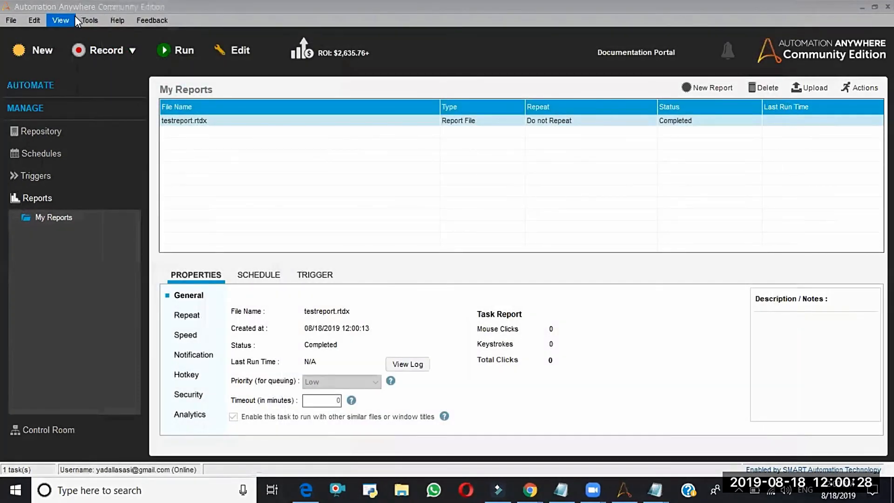
- Generate the Task Run system logs for 08/18/2019, check all log entries and close the System Logs
{"action": "left_click", "coordinate": [90, 20]}
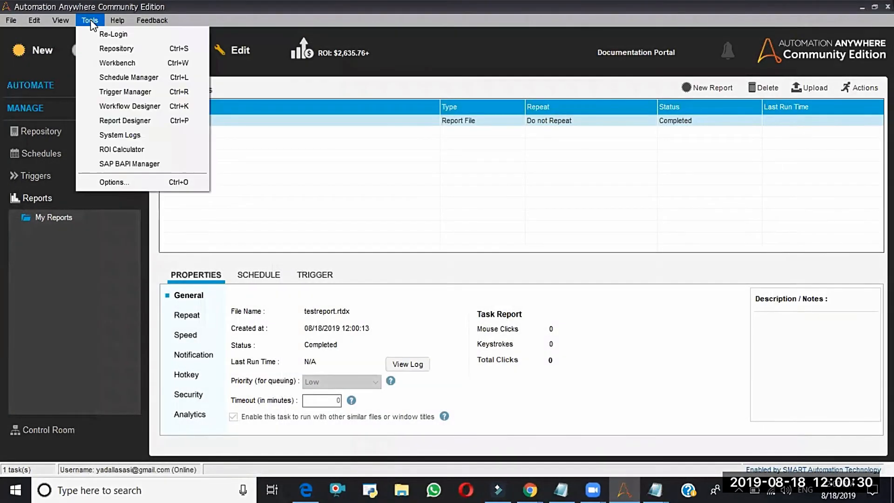
{"action": "left_click", "coordinate": [119, 135]}
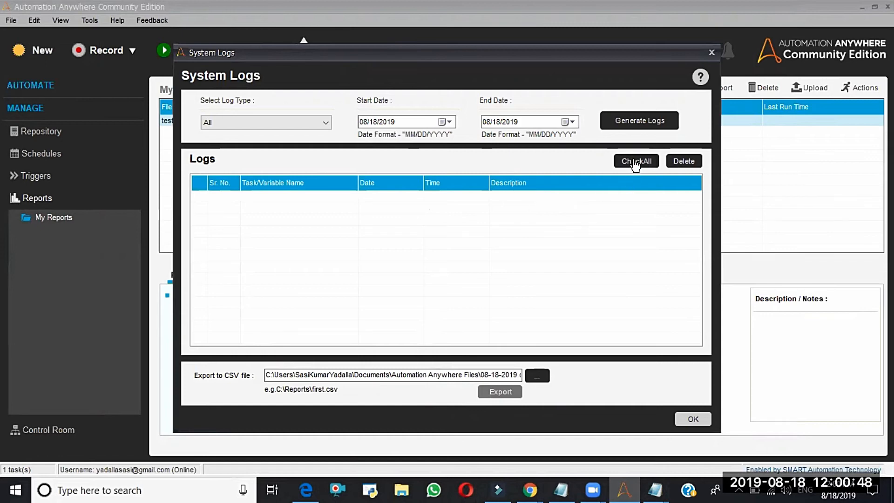
{"action": "left_click", "coordinate": [312, 119]}
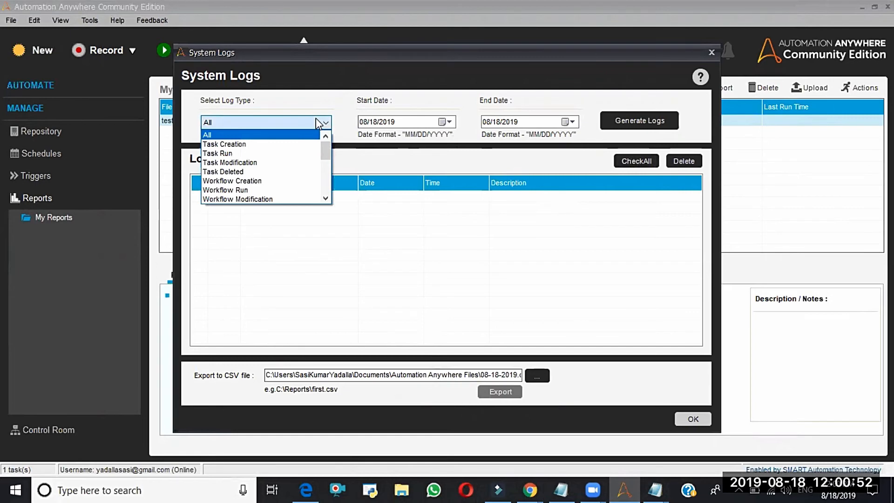
{"action": "left_click", "coordinate": [233, 153]}
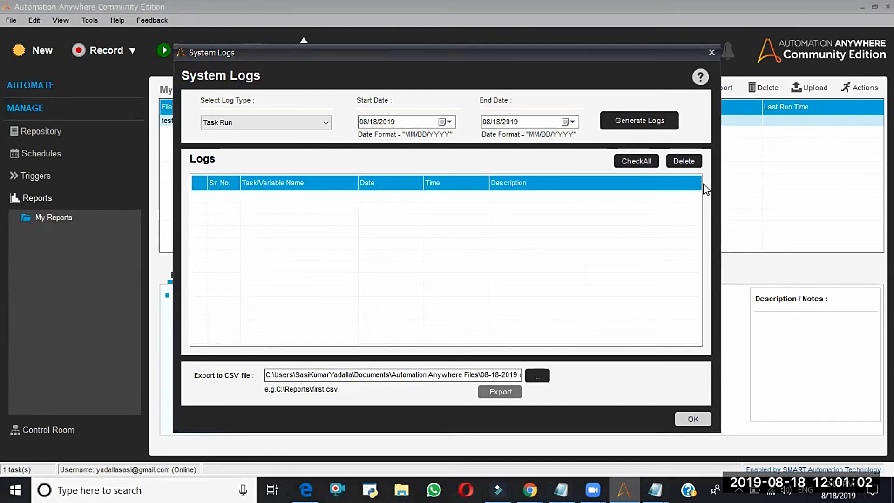
{"action": "left_click", "coordinate": [651, 122]}
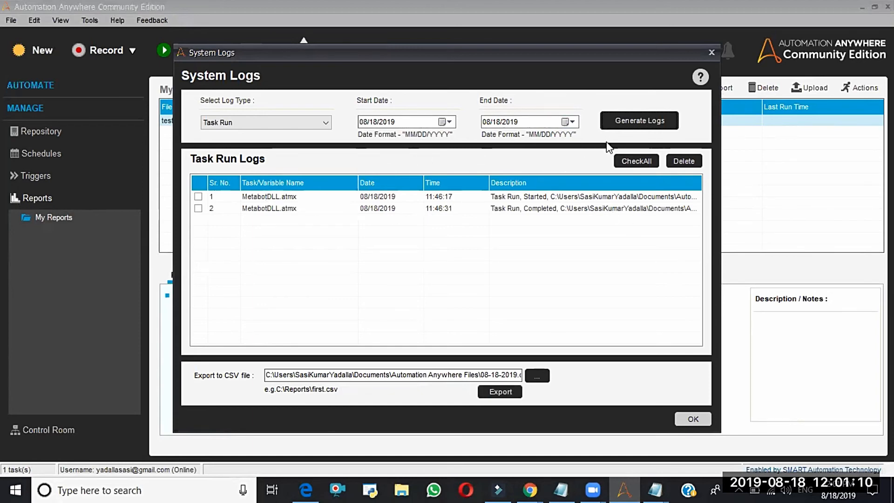
{"action": "left_click", "coordinate": [631, 162]}
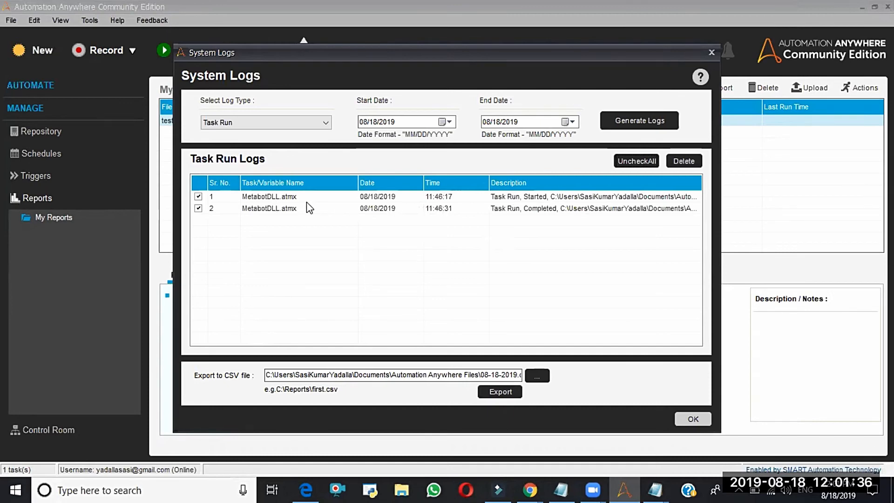
{"action": "left_click", "coordinate": [455, 196]}
{"action": "left_click", "coordinate": [452, 209]}
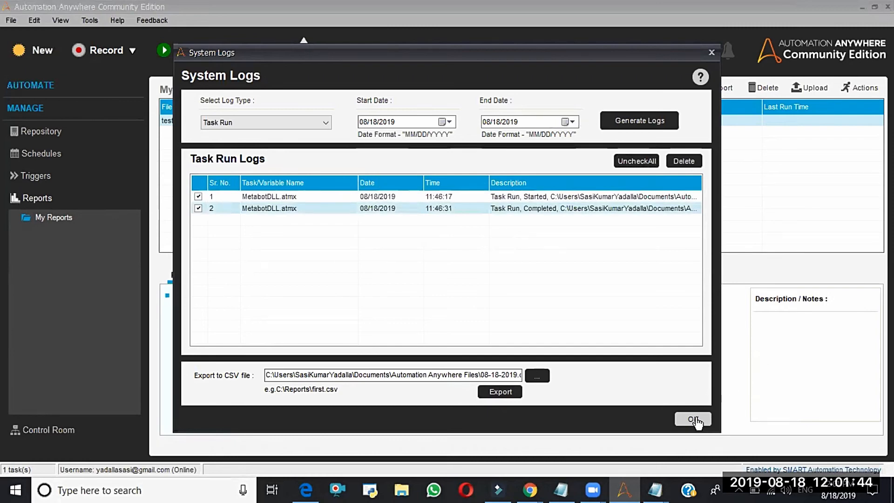
{"action": "left_click", "coordinate": [694, 419]}
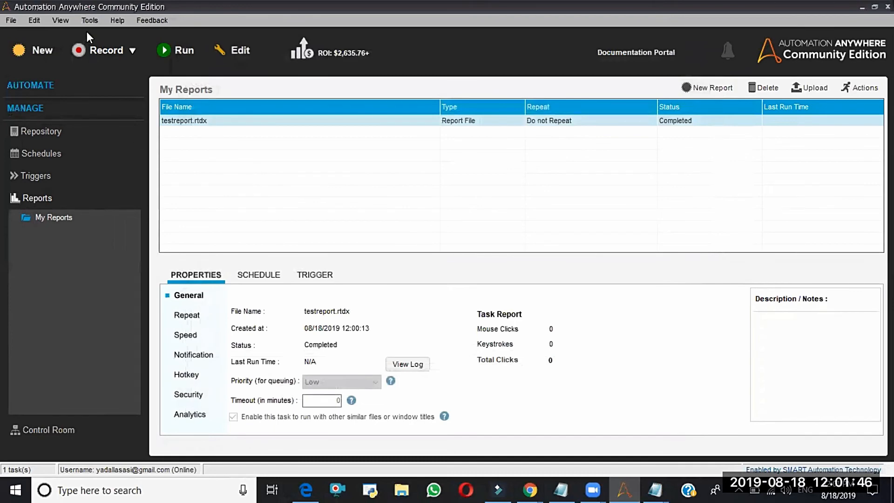
- View the ROI Calculator chart and its hourly rate setting, cancel the settings without changes and close the calculator
{"action": "left_click", "coordinate": [88, 21]}
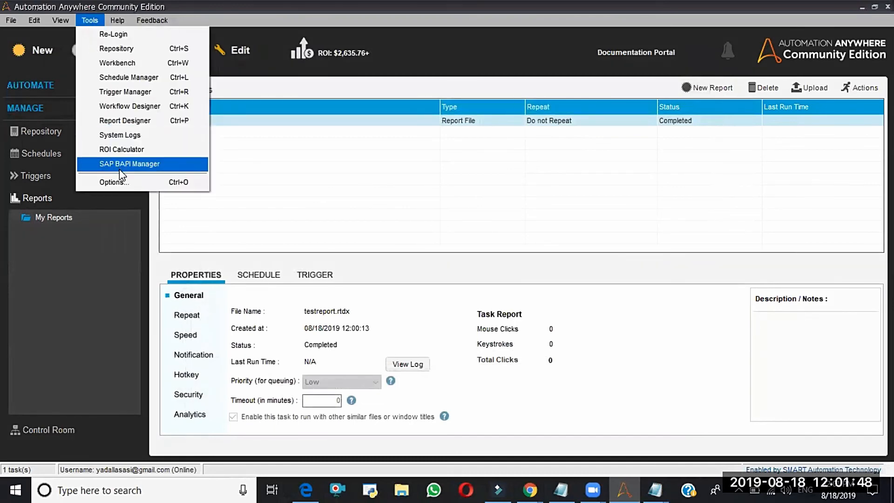
{"action": "left_click", "coordinate": [126, 149]}
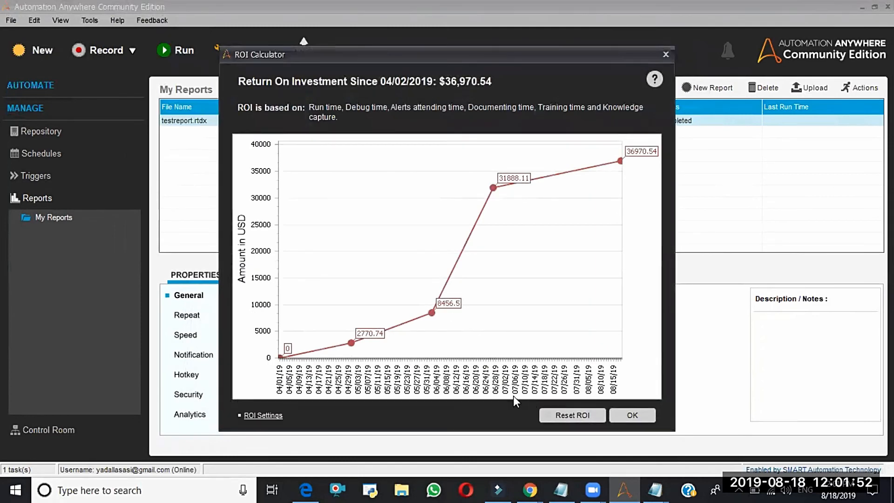
{"action": "left_click", "coordinate": [262, 415]}
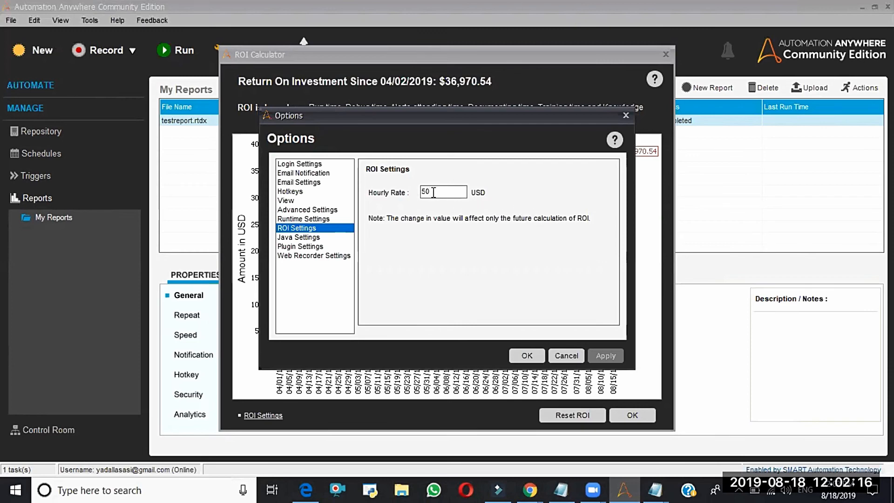
{"action": "left_click", "coordinate": [566, 356]}
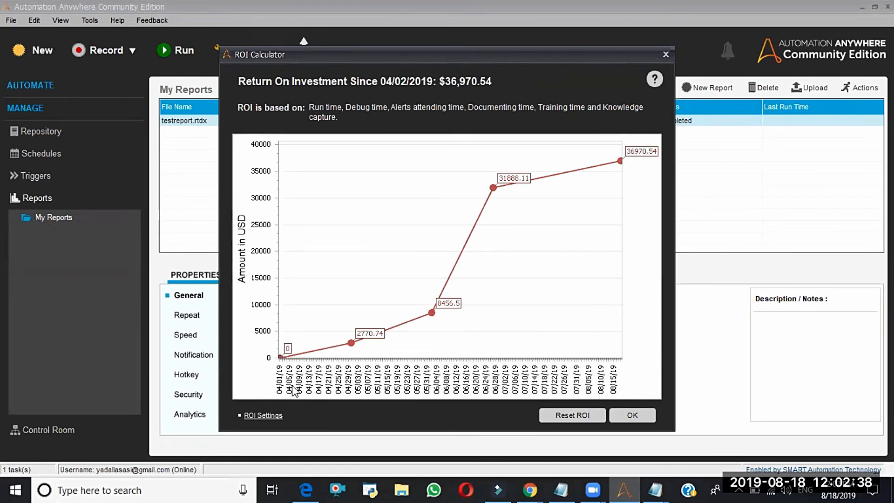
{"action": "left_click", "coordinate": [270, 417]}
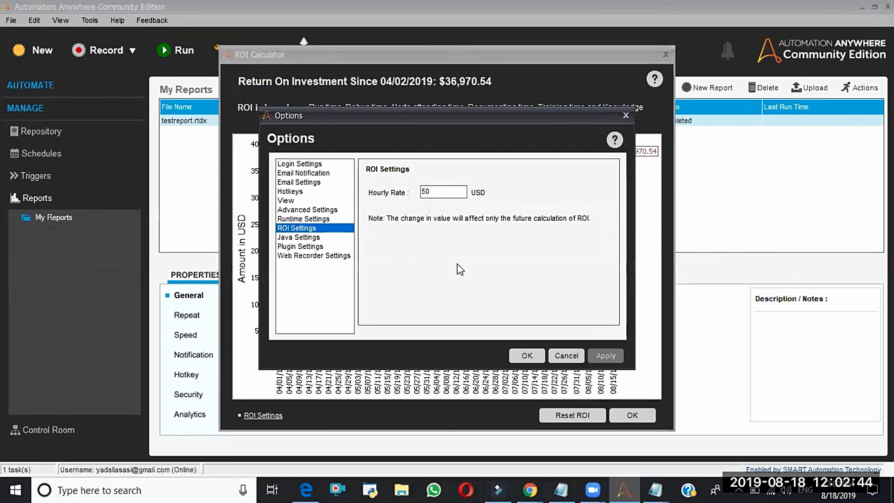
{"action": "left_click", "coordinate": [577, 357]}
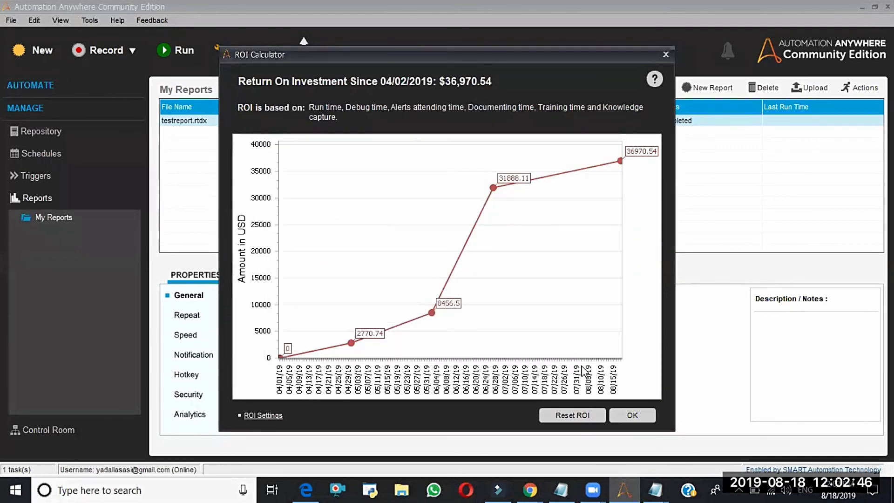
{"action": "left_click", "coordinate": [634, 415]}
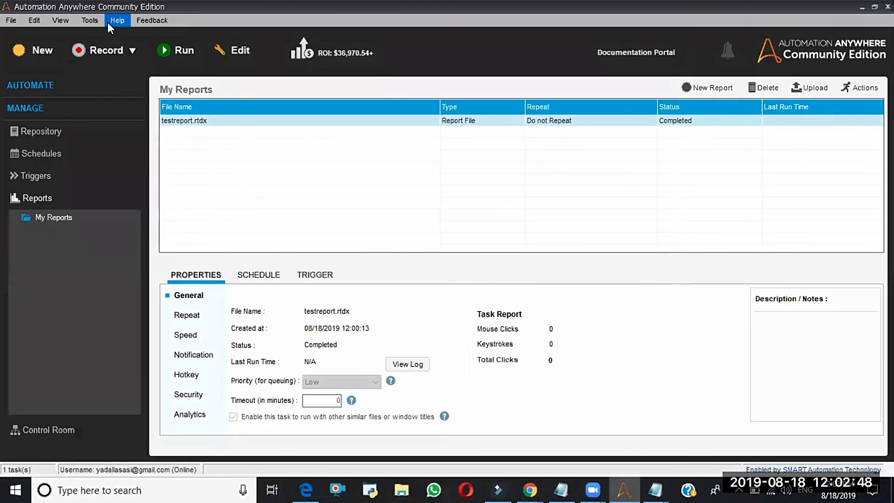
- Compare the ROI and Task Run report options in the Report Designer, and close it without running a report
{"action": "left_click", "coordinate": [90, 20]}
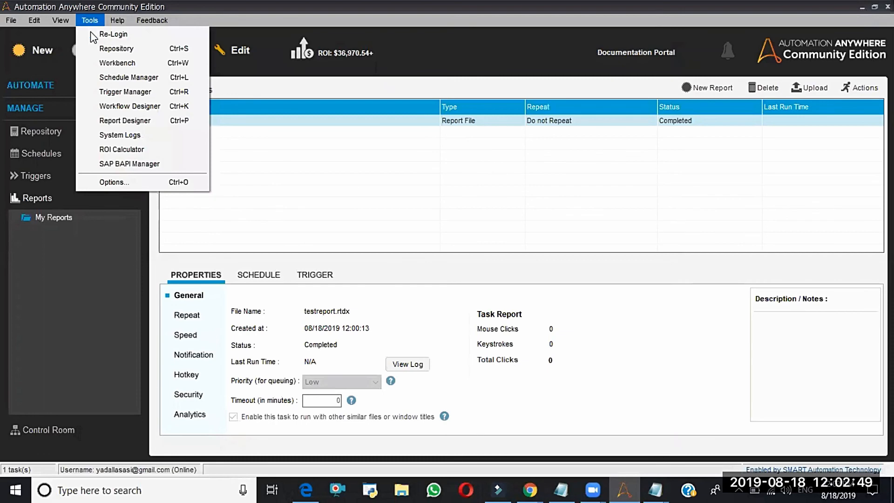
{"action": "left_click", "coordinate": [149, 120]}
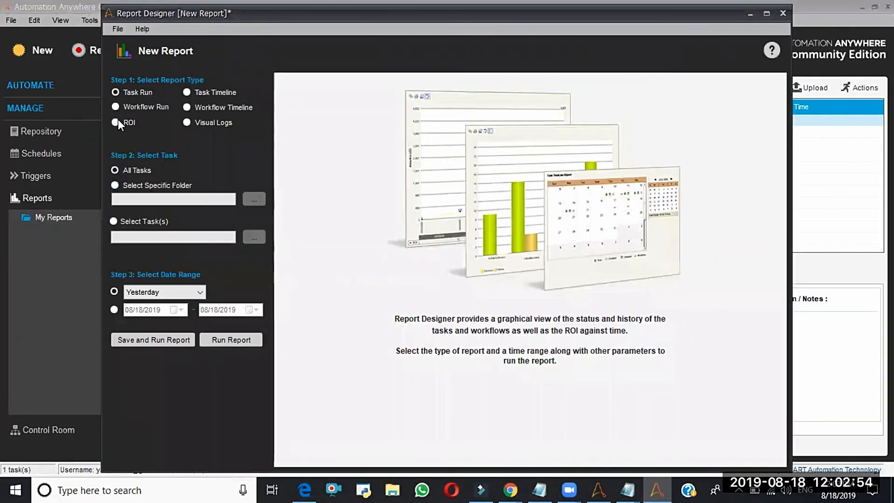
{"action": "left_click", "coordinate": [118, 119]}
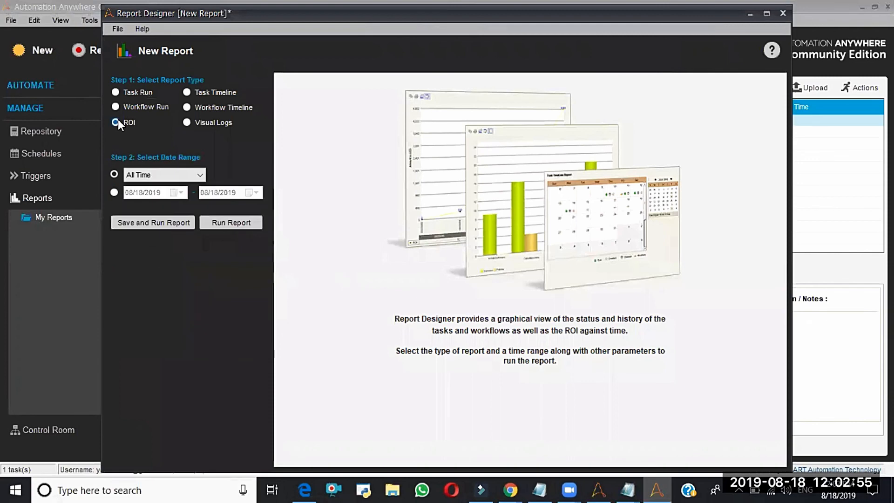
{"action": "left_click", "coordinate": [118, 91]}
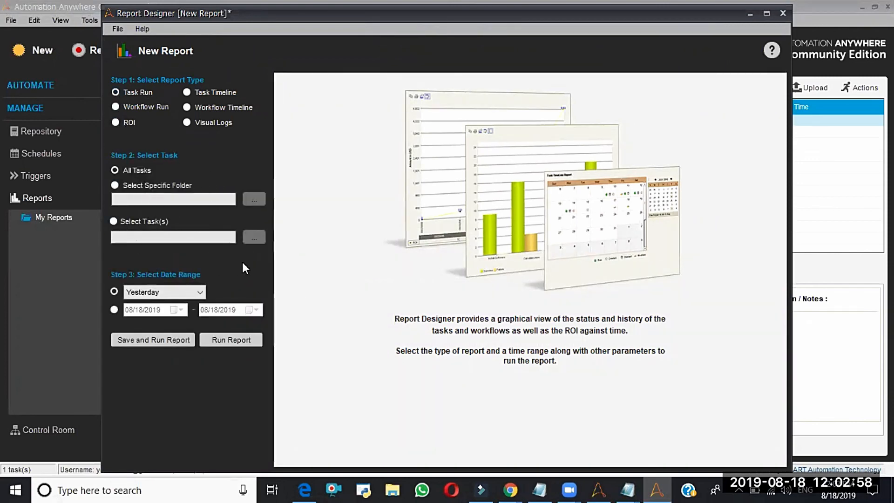
{"action": "left_click", "coordinate": [786, 11]}
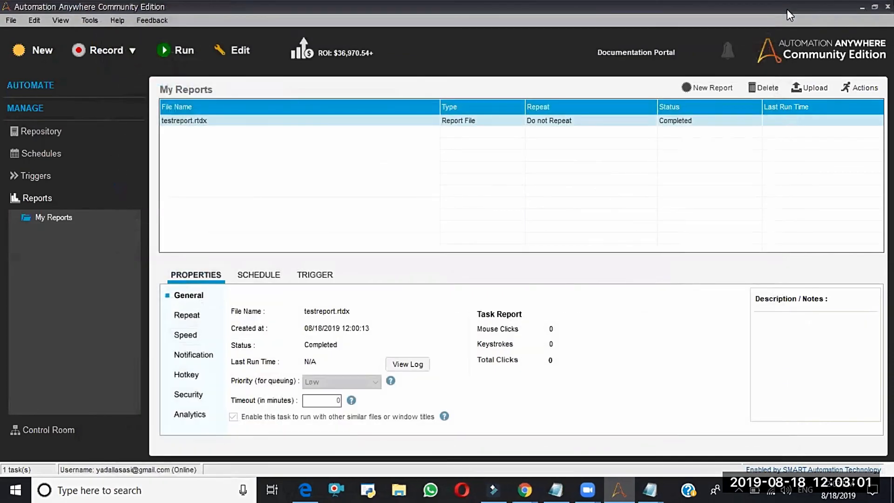
- Examine the import parameters of BAPI_ACC_ACT_POSTINGS_REVERSE under Accounting Activity Allocation in the SAP BAPI Manager, then collapse the modules and close the manager
{"action": "left_click", "coordinate": [88, 20]}
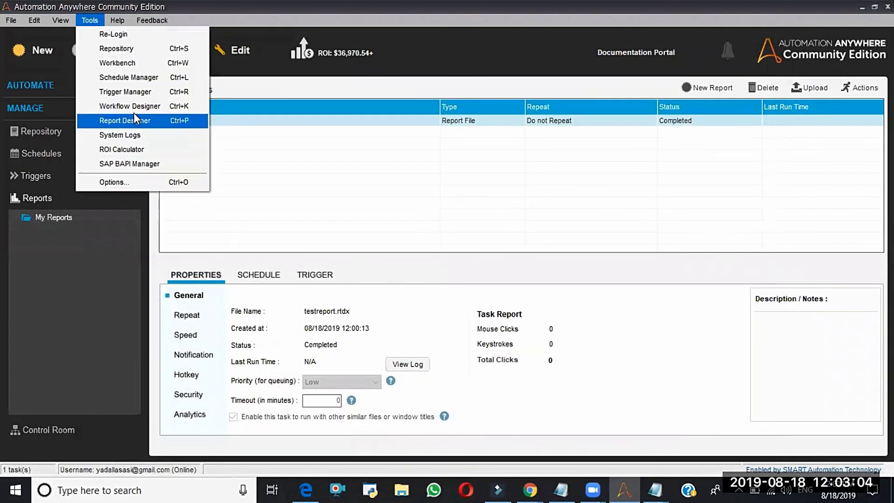
{"action": "left_click", "coordinate": [127, 168]}
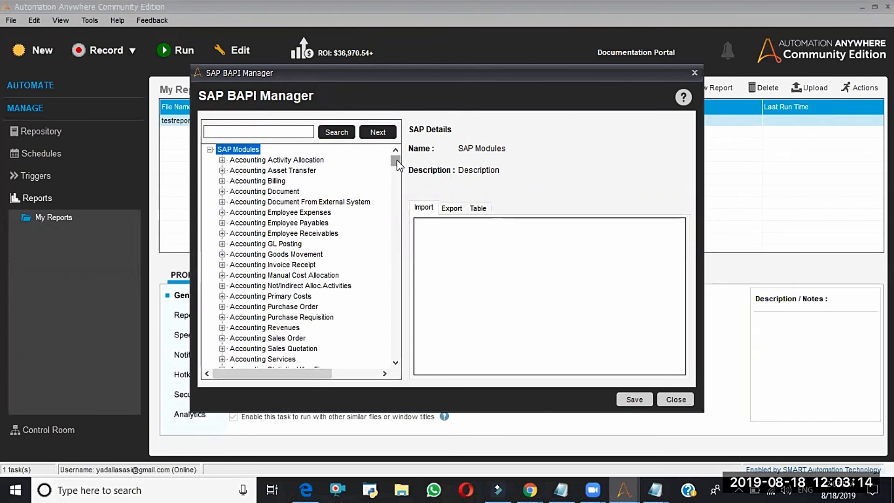
{"action": "mouse_move", "coordinate": [398, 167]}
{"action": "left_mouse_down"}
{"action": "mouse_move", "coordinate": [398, 197]}
{"action": "mouse_move", "coordinate": [398, 153]}
{"action": "left_mouse_up"}
{"action": "left_click", "coordinate": [222, 160]}
{"action": "left_click", "coordinate": [235, 170]}
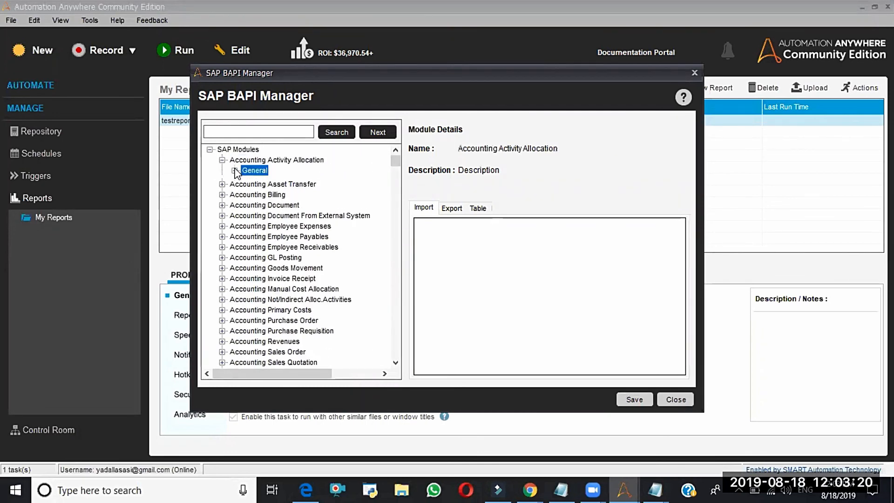
{"action": "left_click", "coordinate": [247, 180]}
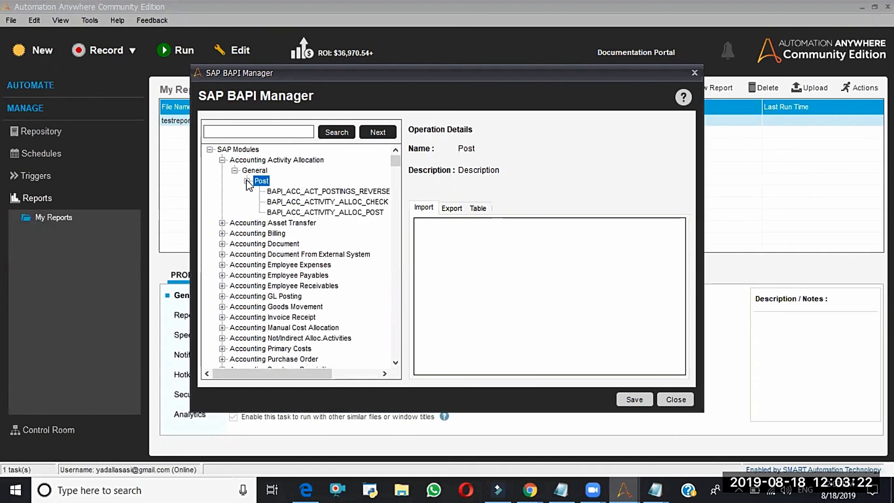
{"action": "left_click", "coordinate": [309, 191]}
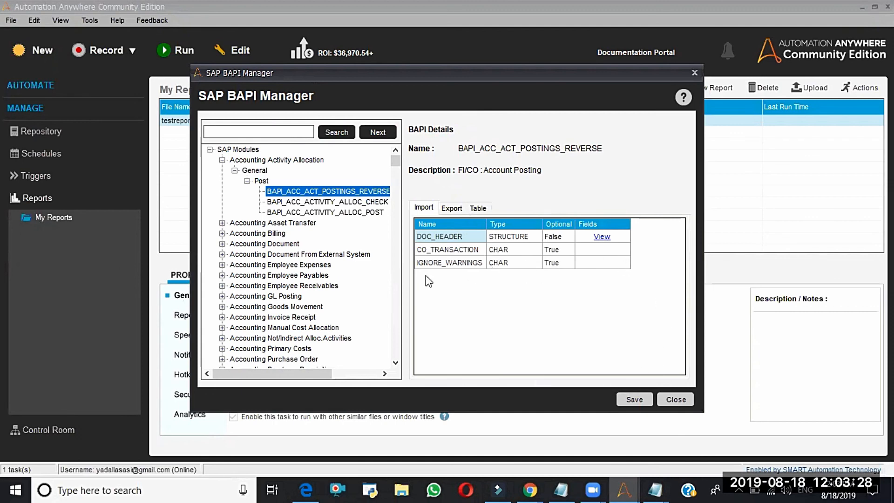
{"action": "left_click", "coordinate": [209, 150]}
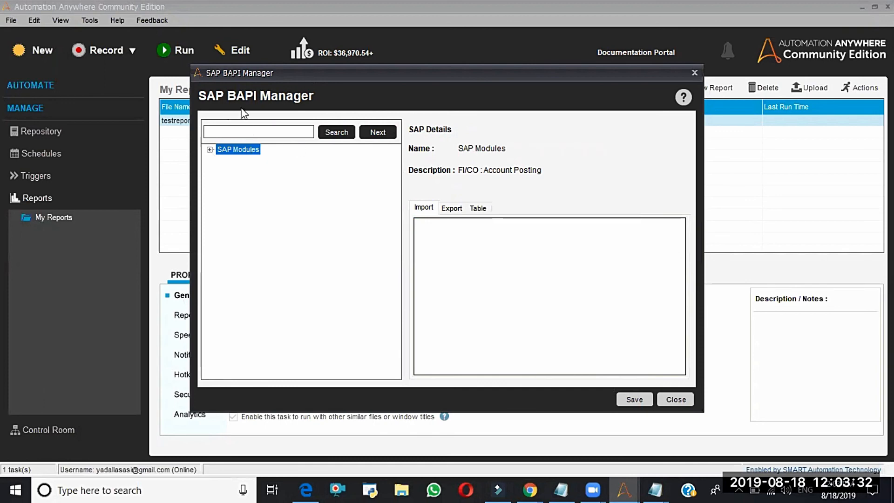
{"action": "left_click", "coordinate": [694, 73]}
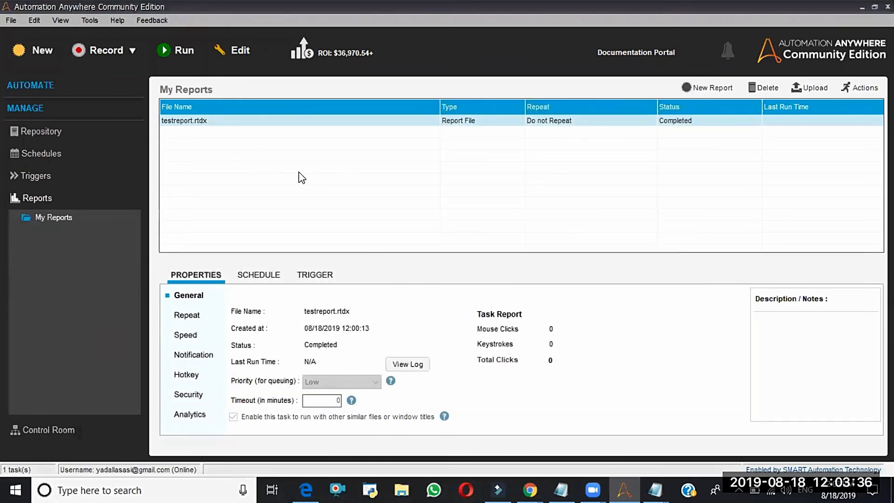
- View the Login Settings in the client's Options dialog and cancel without changes
{"action": "left_click", "coordinate": [88, 21]}
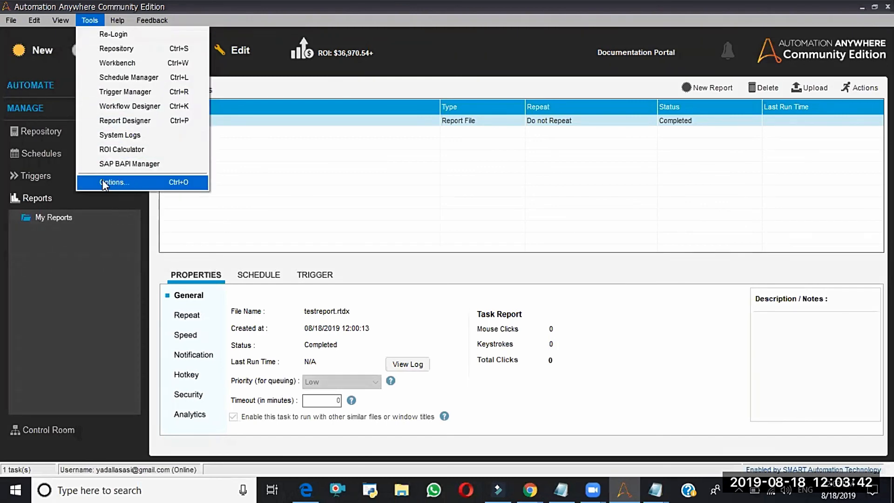
{"action": "left_click", "coordinate": [119, 181]}
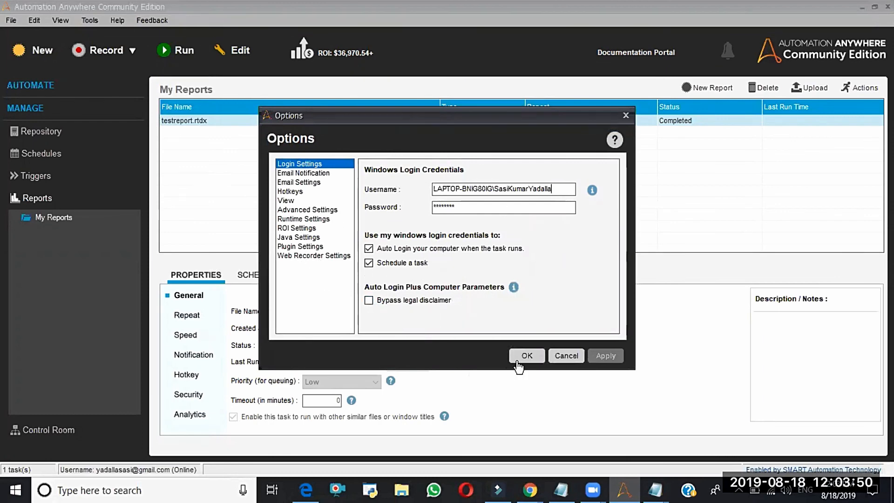
{"action": "left_click", "coordinate": [575, 361]}
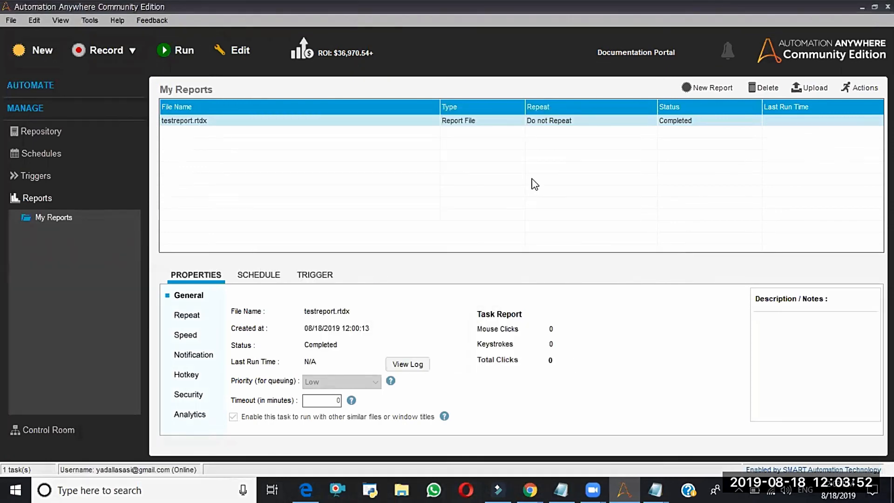